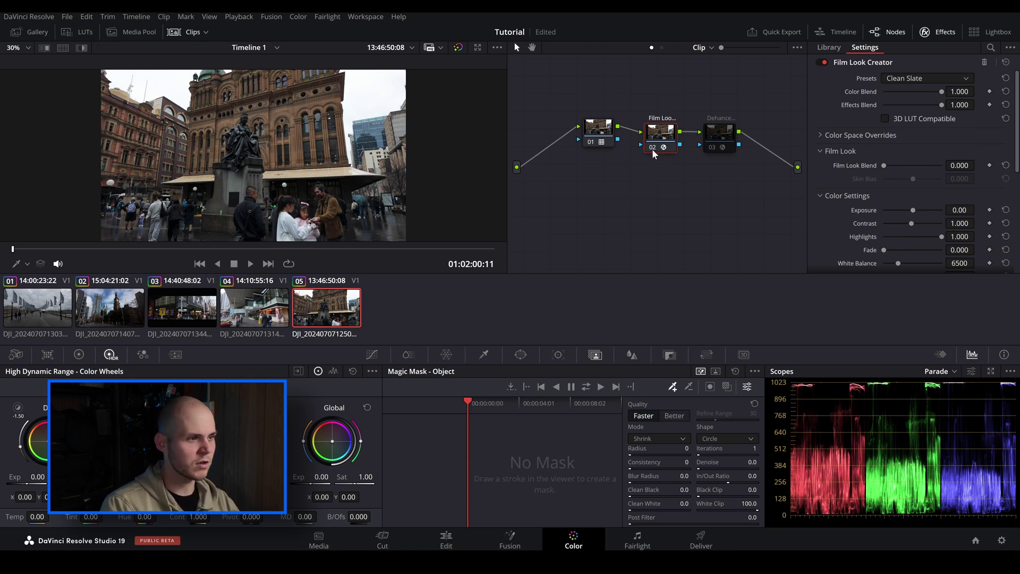
# Enable the Dehancer Pro node and set its film profile to Adox Color Implosion 100.
pyautogui.click(719, 142)
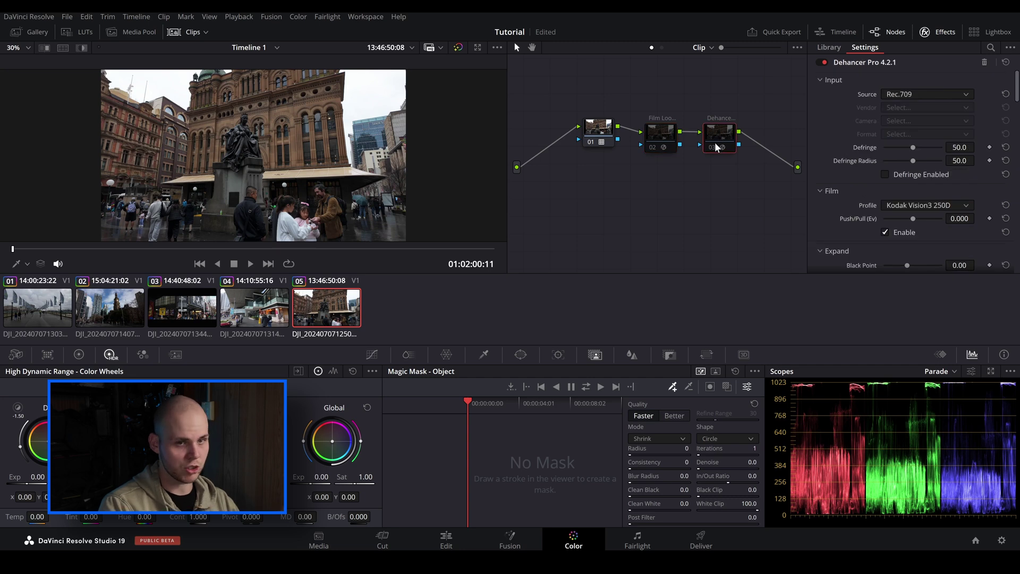
pyautogui.click(712, 147)
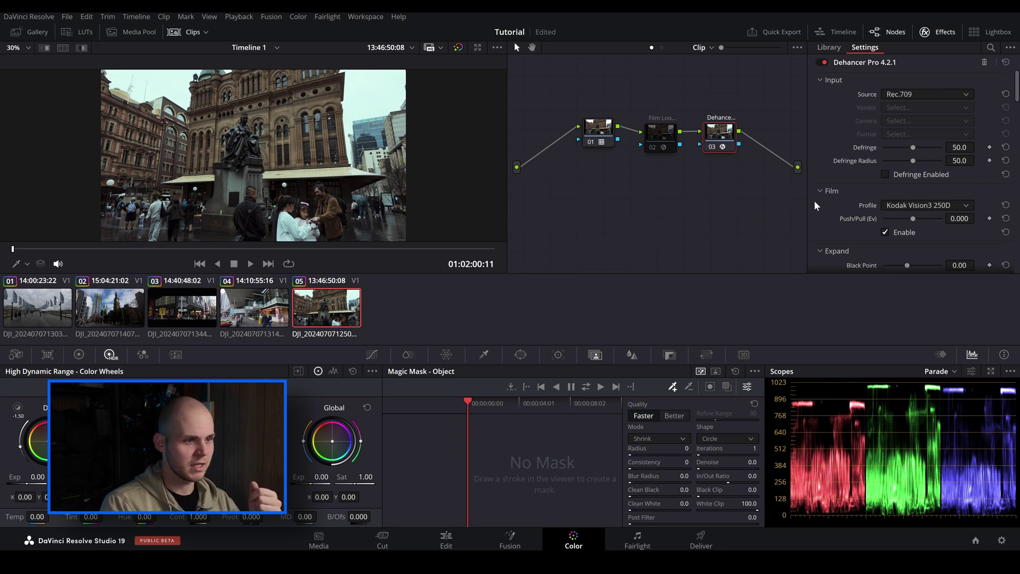
pyautogui.scroll(-2, 844, 207)
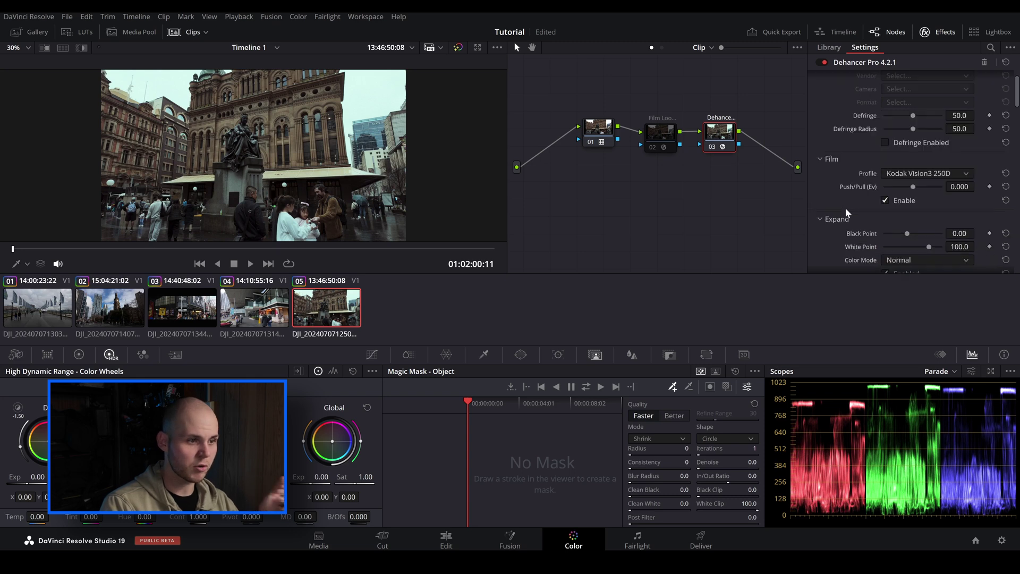
pyautogui.click(894, 175)
pyautogui.scroll(10, 923, 221)
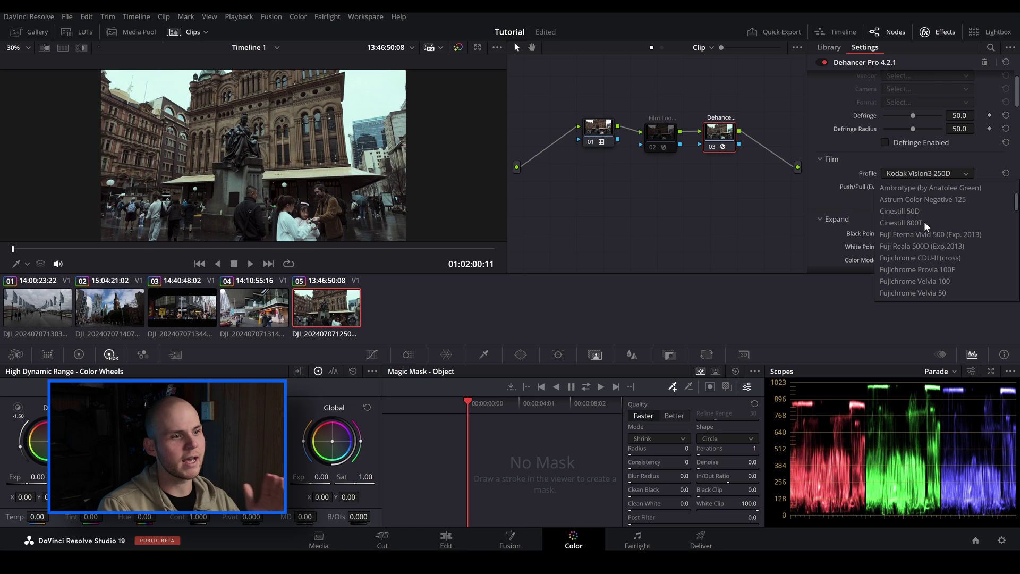
pyautogui.scroll(2, 923, 221)
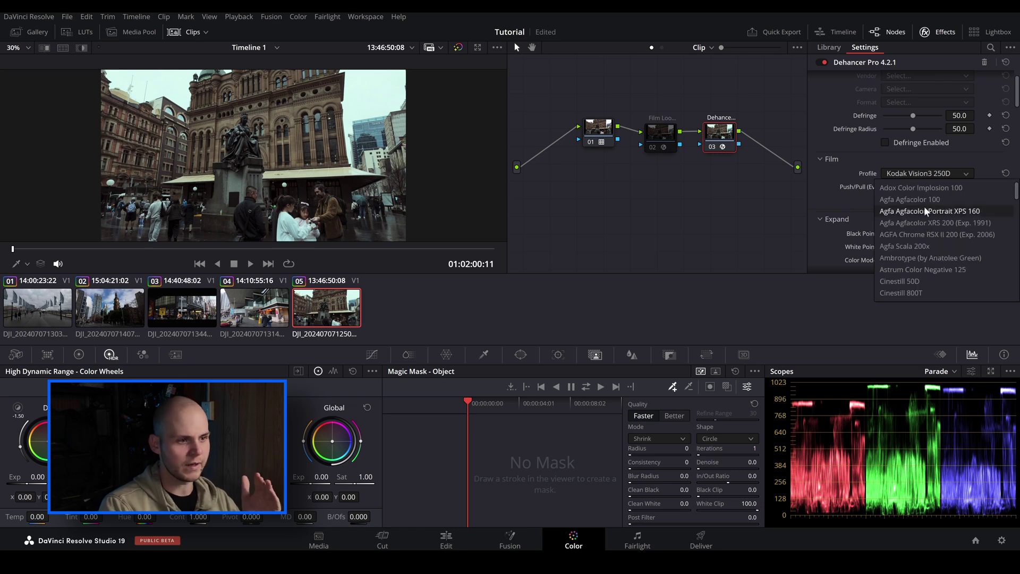
pyautogui.click(952, 188)
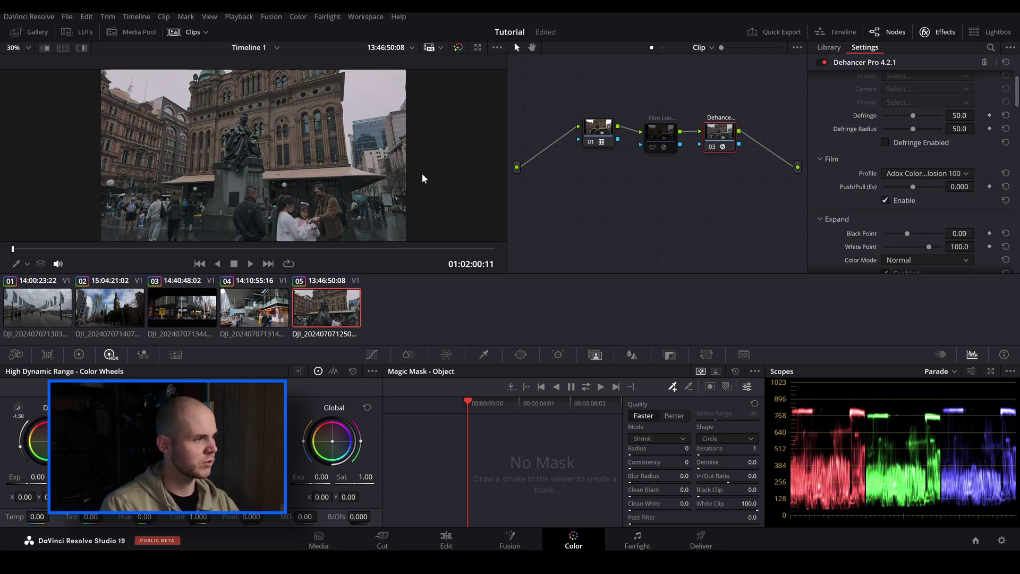
# Step through Dehancer's film profiles from Adox Color Implosion 100 onward, past Cinestill 50D and Fujicolor Superia 1600, to the Fujifilm Acros 100 profile.
pyautogui.scroll(-2, 940, 173)
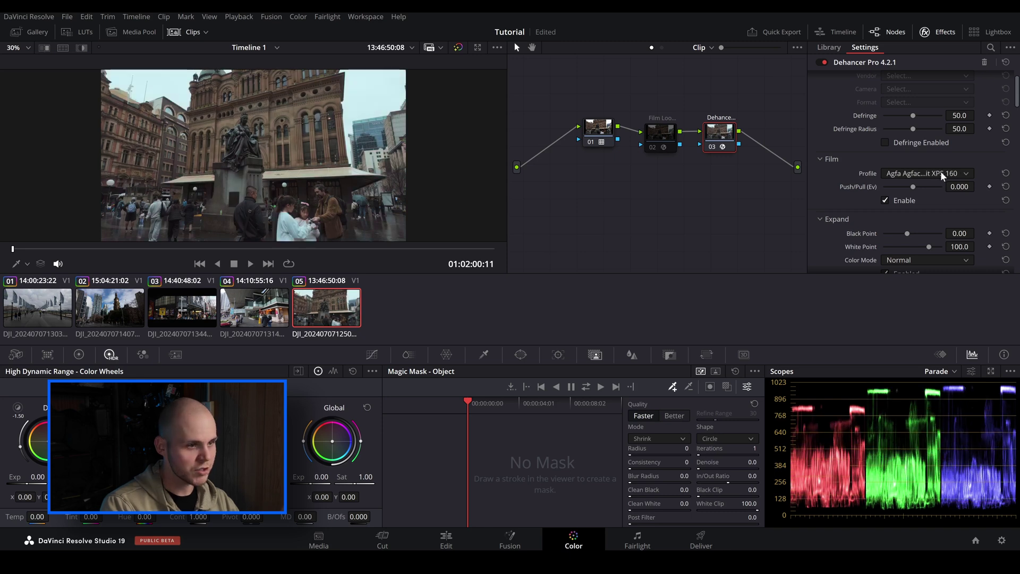
pyautogui.scroll(-3, 940, 174)
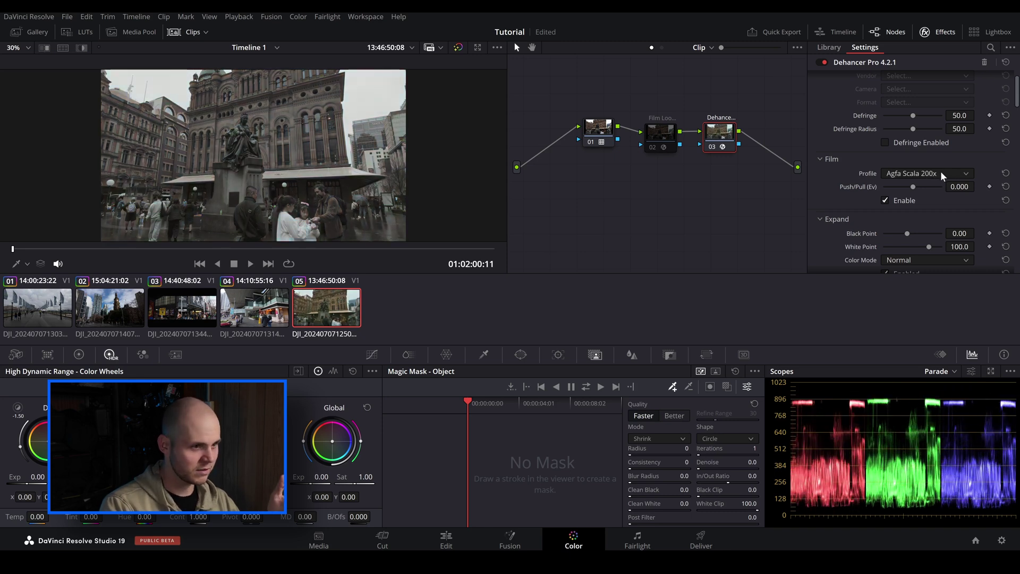
pyautogui.scroll(-1, 940, 173)
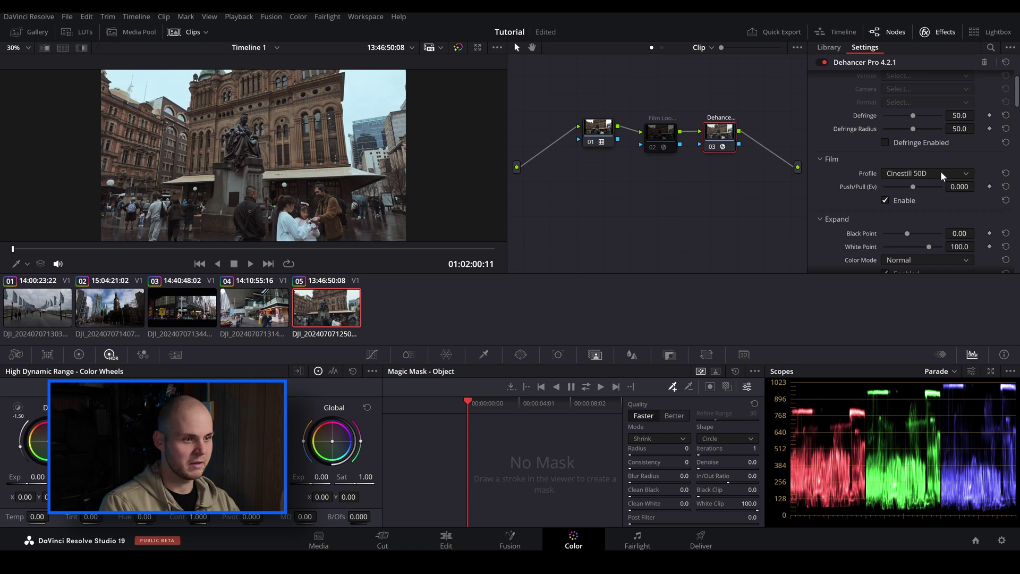
pyautogui.scroll(-2, 941, 173)
pyautogui.scroll(-3, 940, 174)
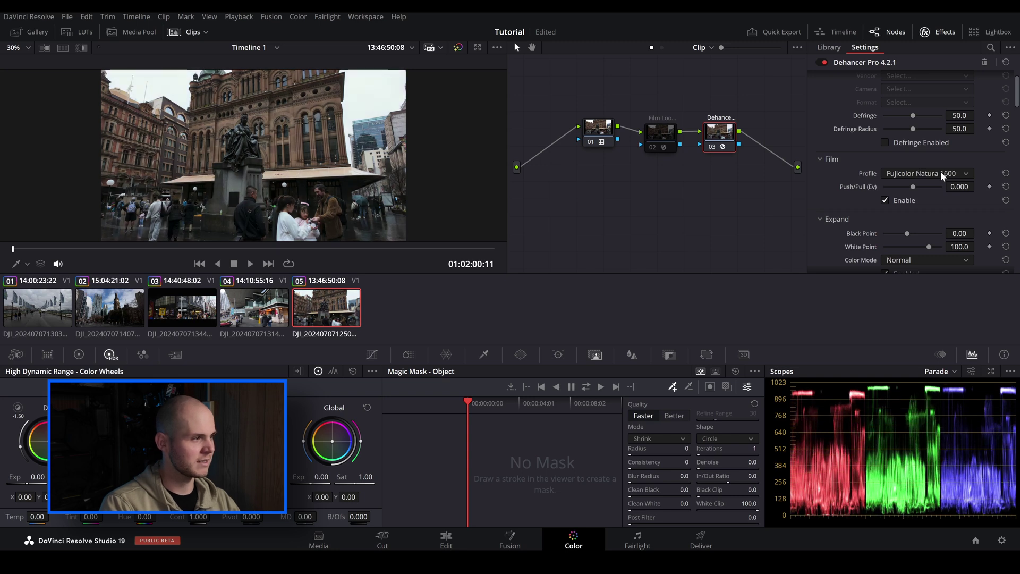
pyautogui.scroll(-1, 940, 173)
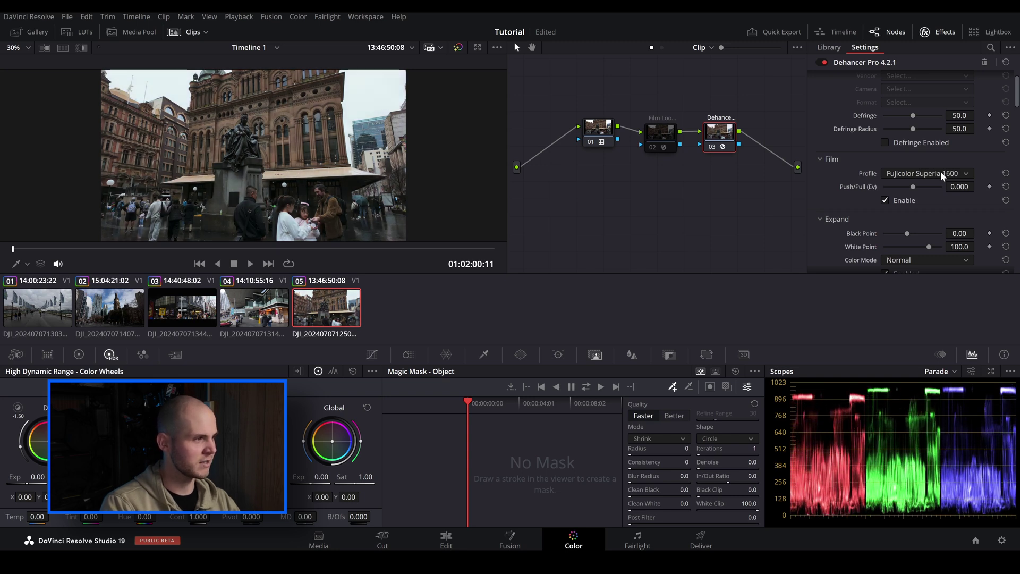
pyautogui.scroll(-1, 940, 173)
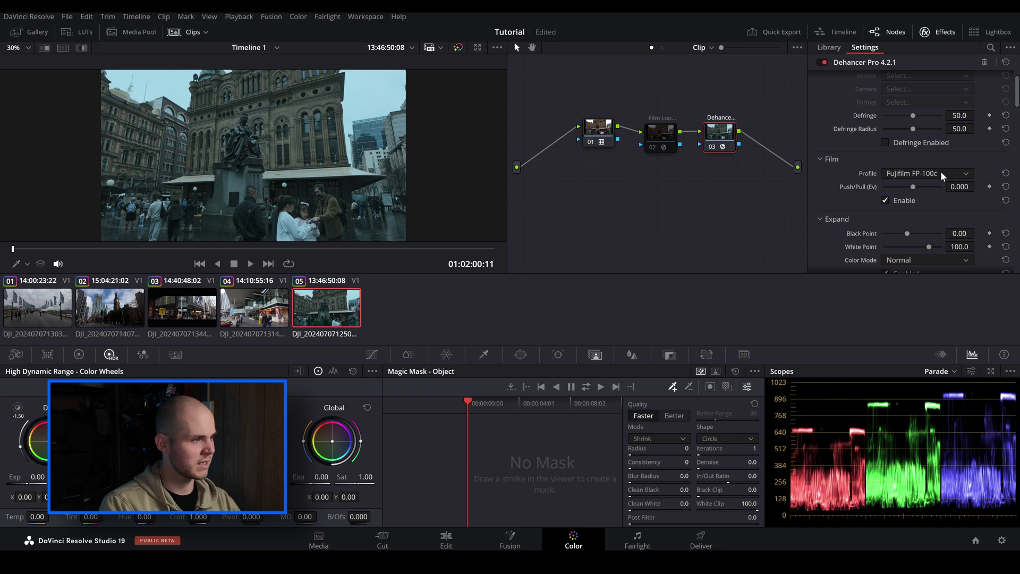
pyautogui.scroll(-1, 940, 171)
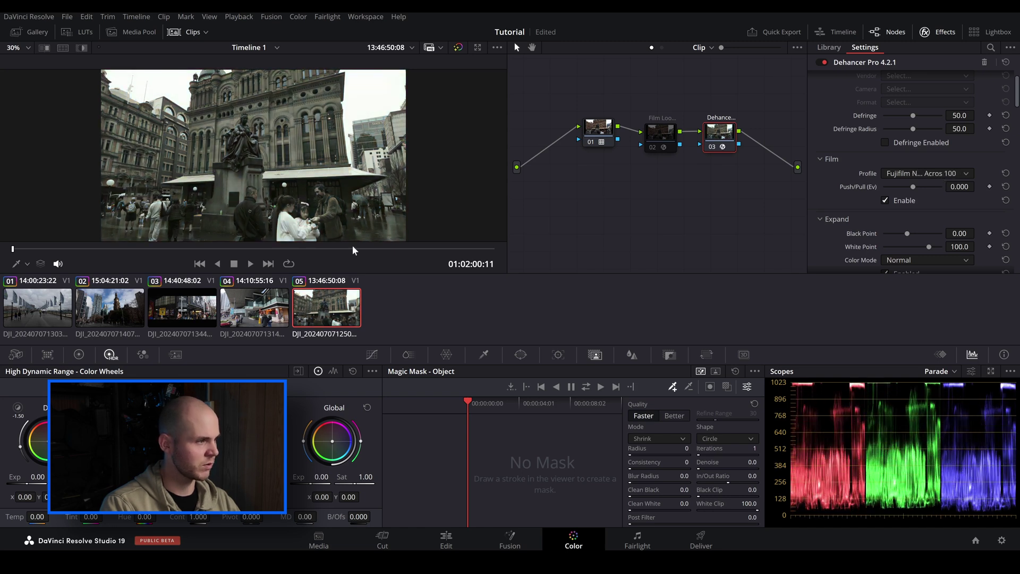
pyautogui.scroll(-1, 948, 171)
# Try Split Tone in the Film Look Creator node with an amount of 0.872, hue angle 165.1 and pivot 0.449.
pyautogui.scroll(-3, 909, 167)
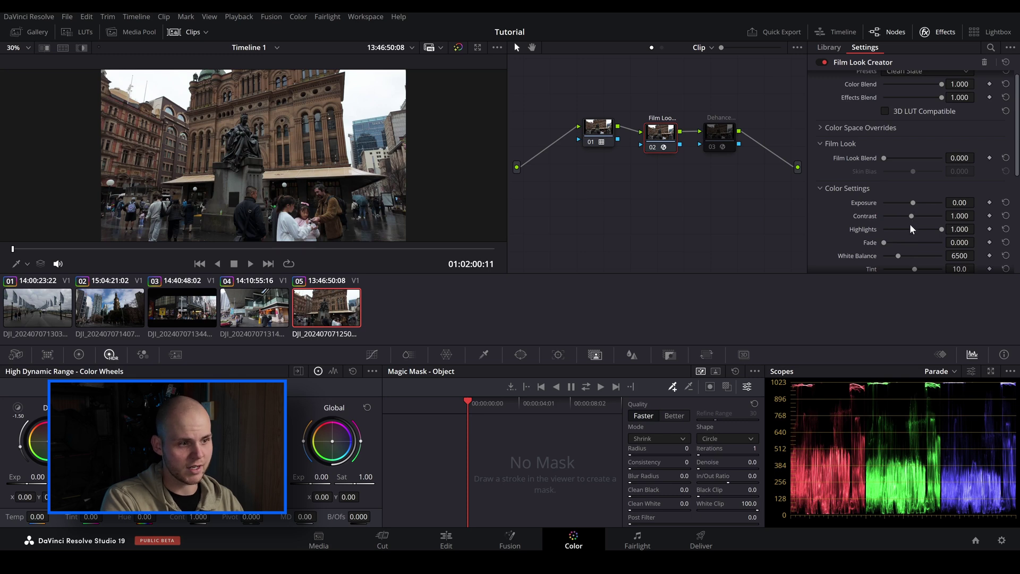
pyautogui.scroll(-2, 927, 244)
pyautogui.scroll(-2, 894, 251)
pyautogui.click(719, 134)
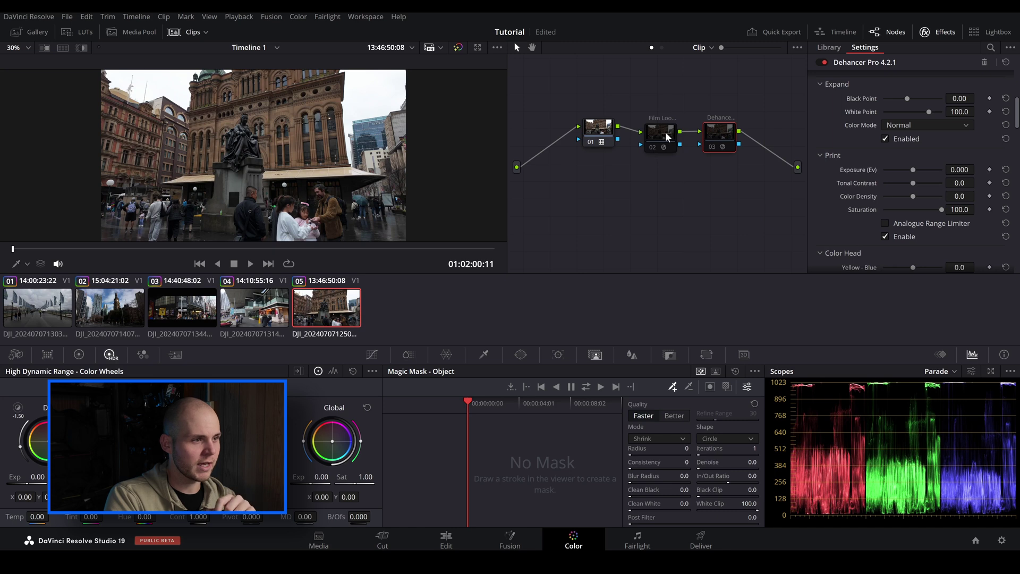
pyautogui.click(665, 137)
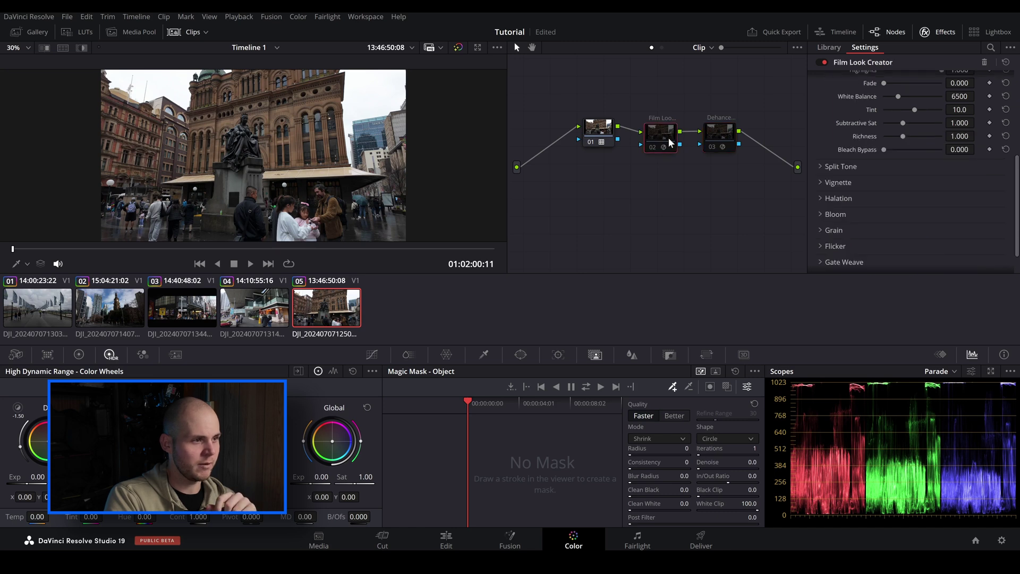
pyautogui.click(820, 167)
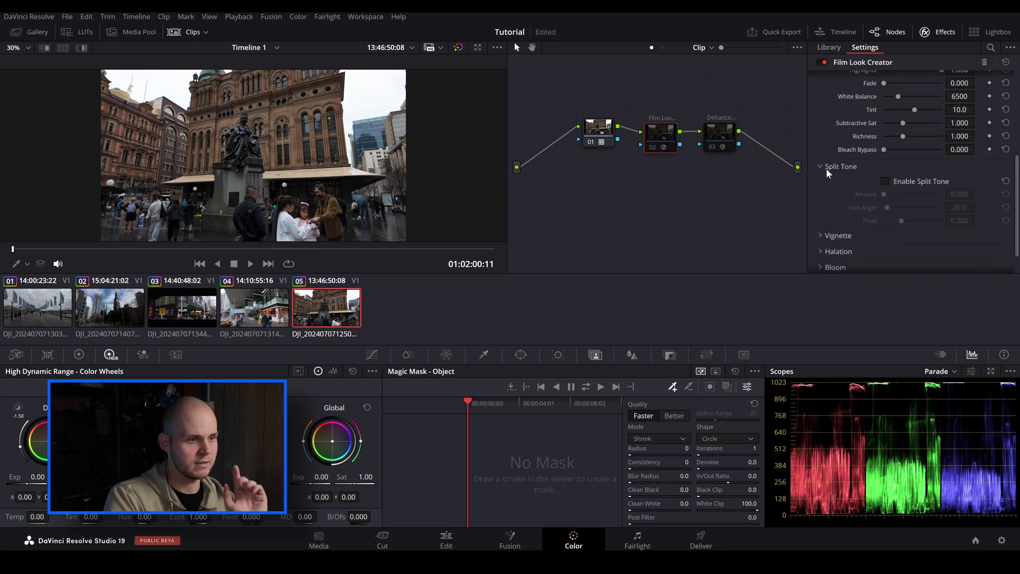
pyautogui.click(885, 181)
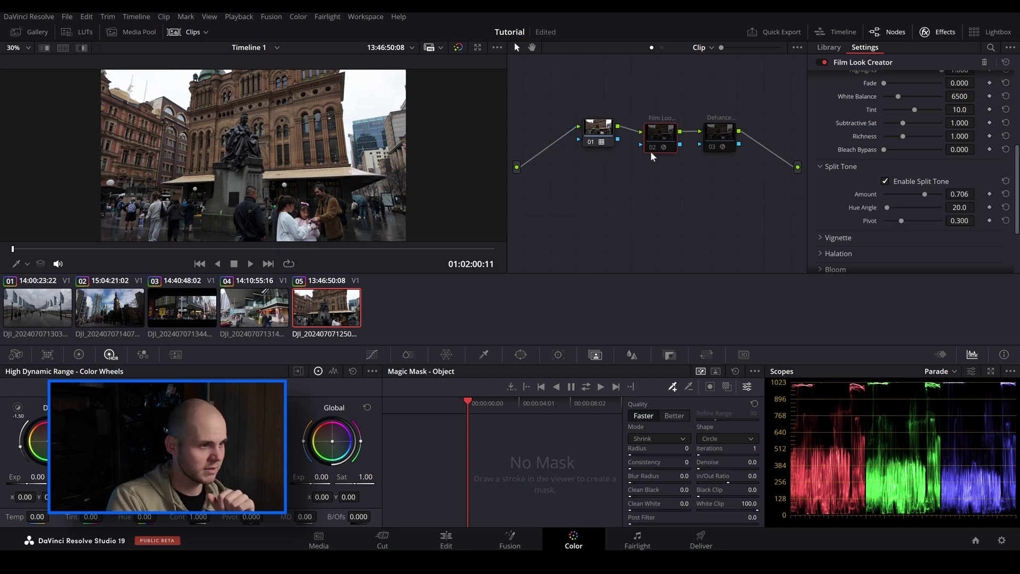
pyautogui.moveTo(924, 194); pyautogui.dragTo(900, 209)
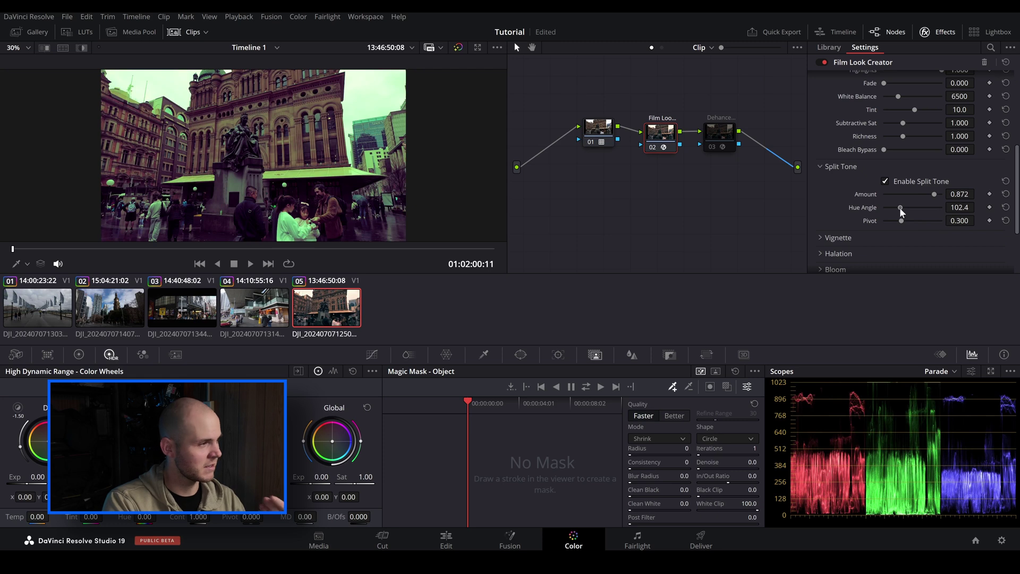
pyautogui.moveTo(900, 208)
pyautogui.mouseDown()
pyautogui.moveTo(933, 208)
pyautogui.moveTo(897, 208)
pyautogui.moveTo(928, 221)
pyautogui.moveTo(894, 222)
pyautogui.mouseUp()
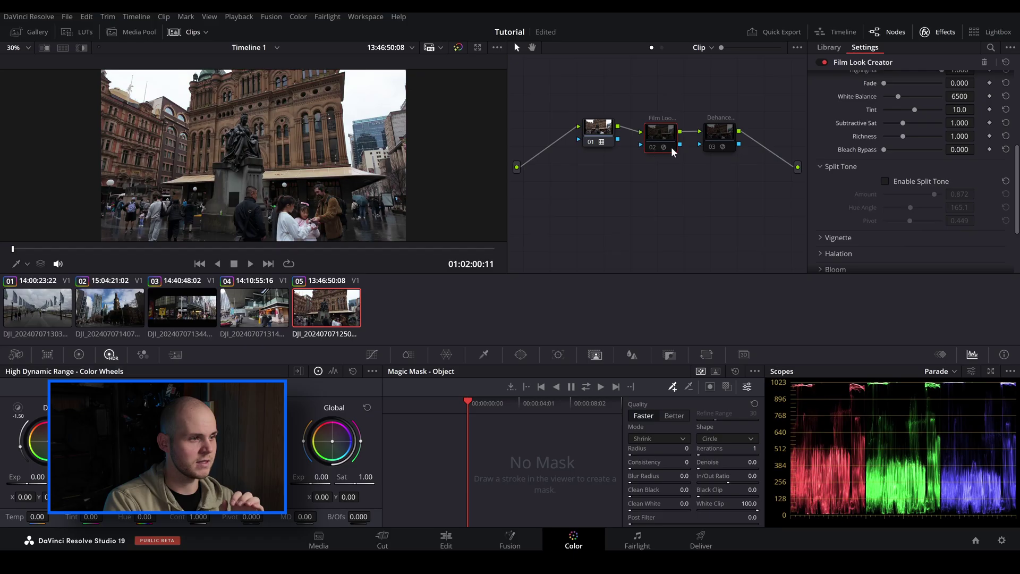
# Try shifting the Dehancer Color Head's Yellow-Blue, Magenta-Green and Cyan-Red balances, and reset all three to their defaults.
pyautogui.click(714, 140)
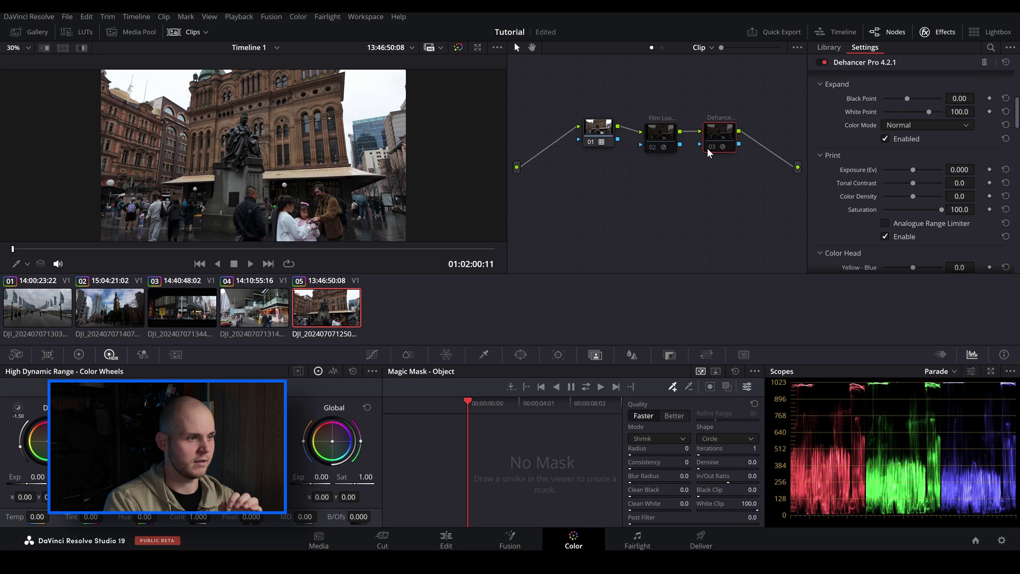
pyautogui.click(707, 148)
pyautogui.scroll(-4, 839, 201)
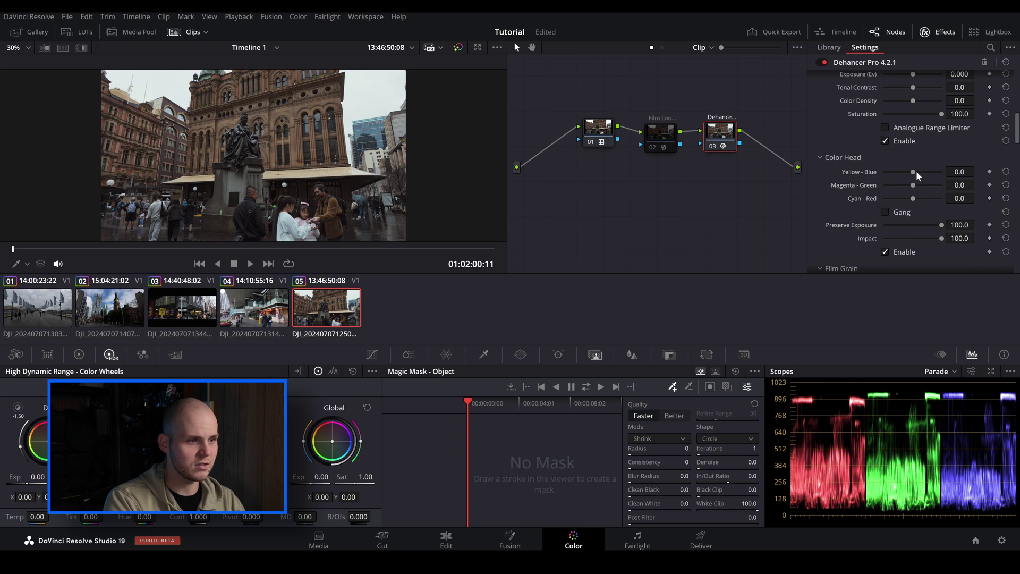
pyautogui.moveTo(913, 172); pyautogui.dragTo(906, 199)
pyautogui.click(1005, 172)
pyautogui.click(1005, 185)
pyautogui.click(1005, 198)
# Try moving the Color Head balances with Gang enabled, turn Gang off, and lower the Color Head impact to about 32.1.
pyautogui.click(890, 212)
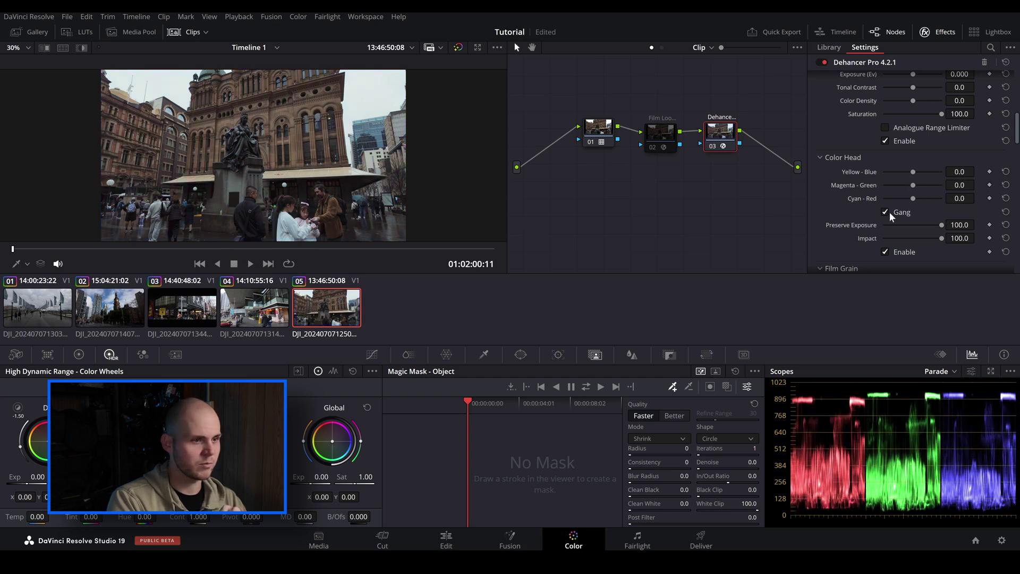
pyautogui.moveTo(913, 173); pyautogui.dragTo(967, 197)
pyautogui.click(885, 212)
pyautogui.moveTo(939, 227)
pyautogui.mouseDown()
pyautogui.moveTo(902, 231)
pyautogui.moveTo(951, 235)
pyautogui.mouseUp()
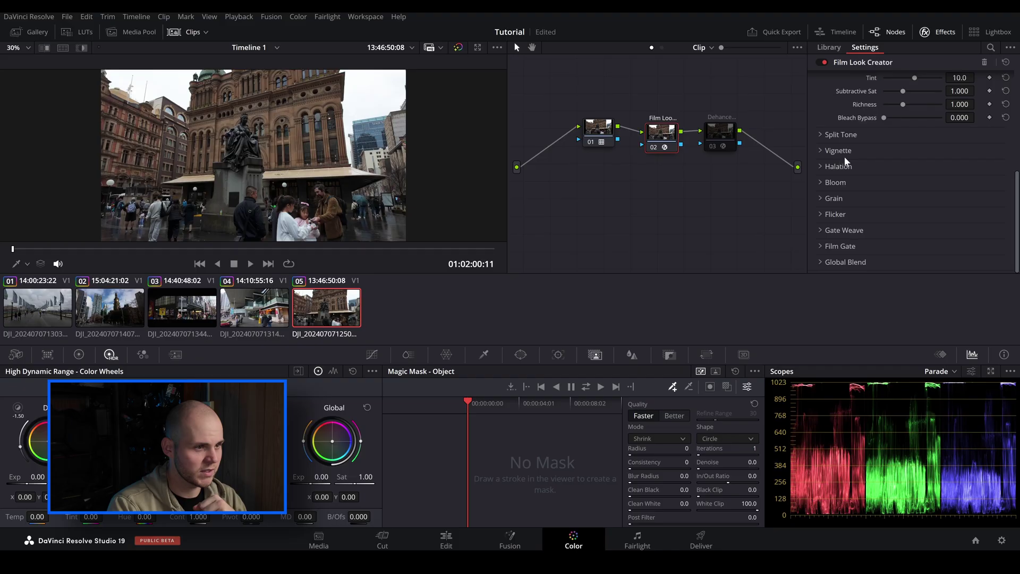
# Enable the vignette in the Film Look Creator with an amount of about 0.817 and a size of about 0.578.
pyautogui.click(821, 153)
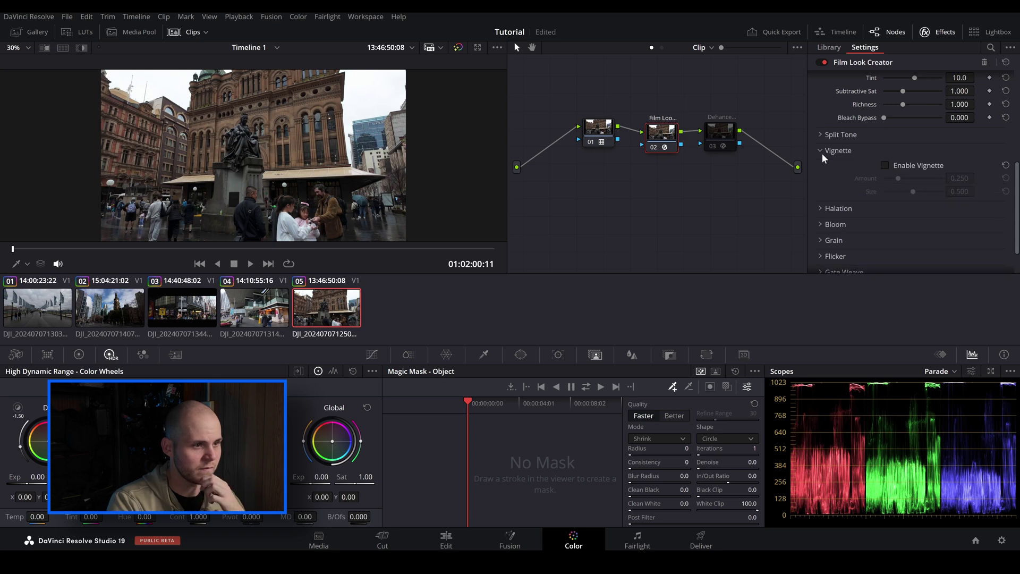
pyautogui.click(883, 165)
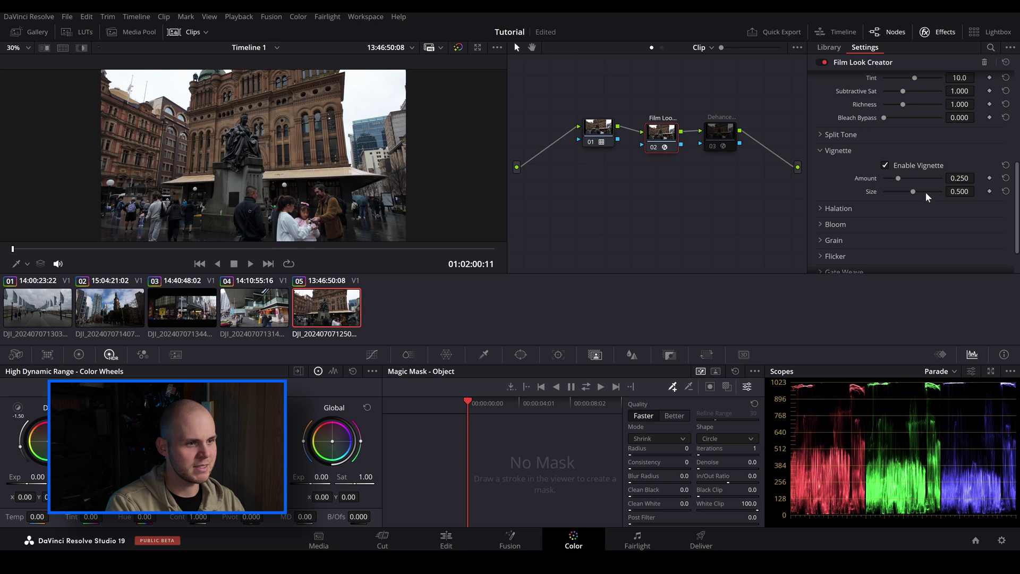
pyautogui.moveTo(899, 179); pyautogui.dragTo(923, 185)
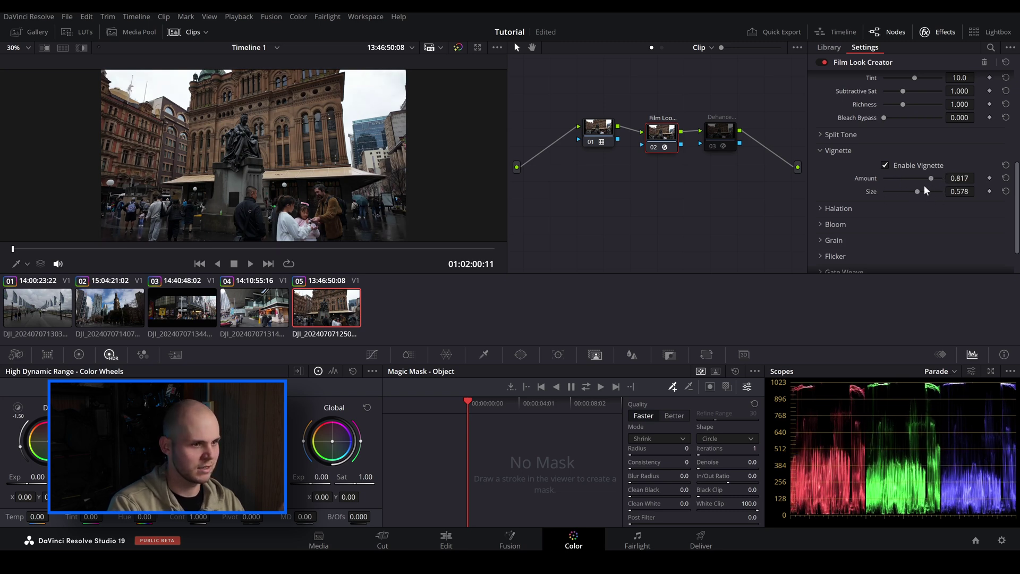
# Enable the Dehancer vignette and set its exposure to about 0.166.
pyautogui.click(710, 132)
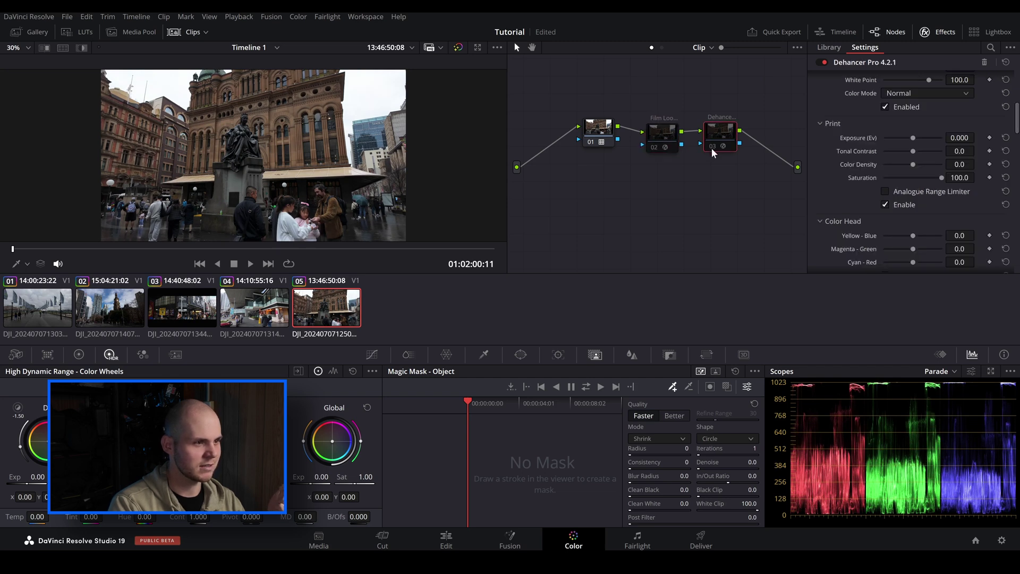
pyautogui.scroll(-10, 879, 226)
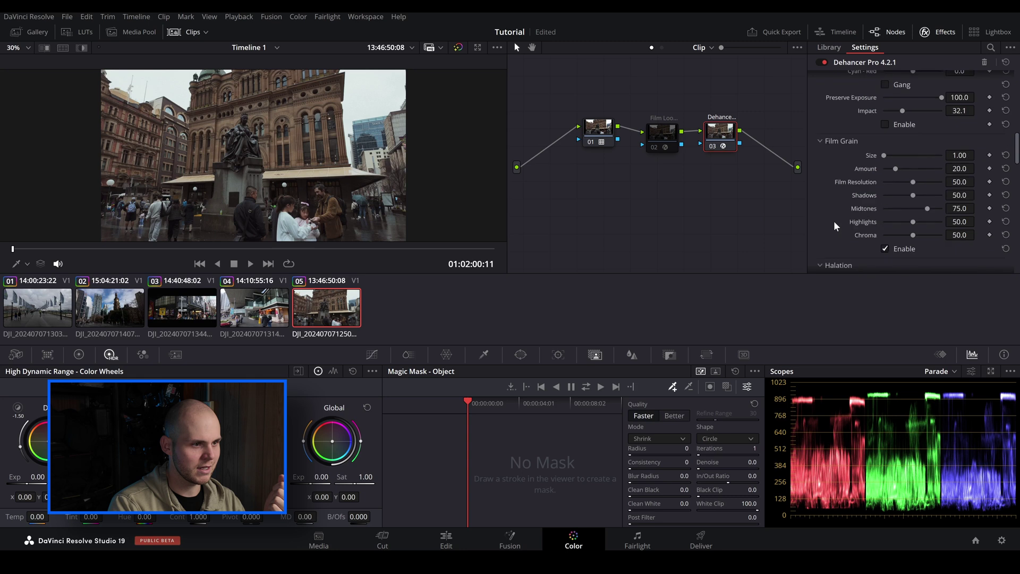
pyautogui.scroll(-5, 833, 221)
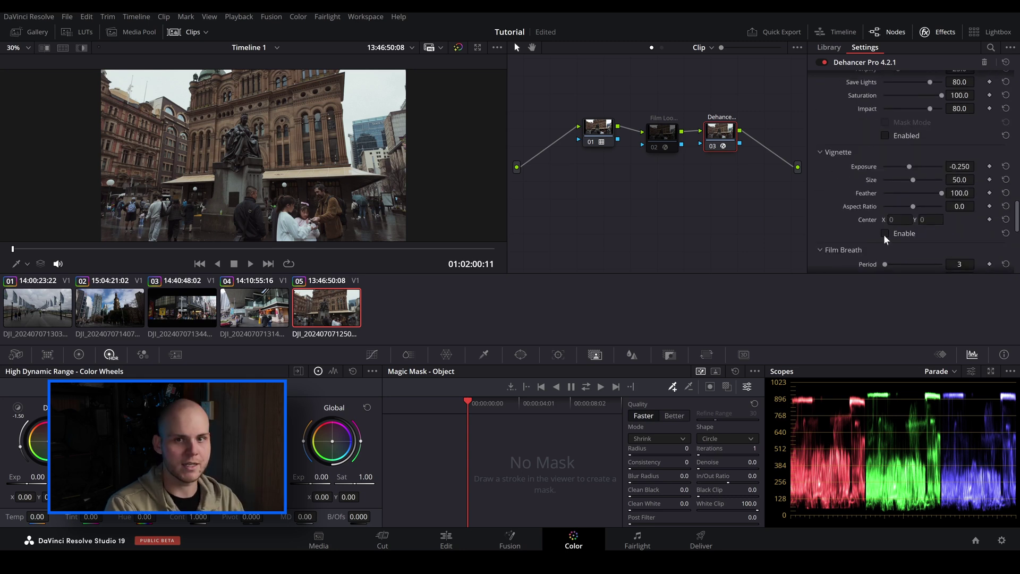
pyautogui.click(884, 234)
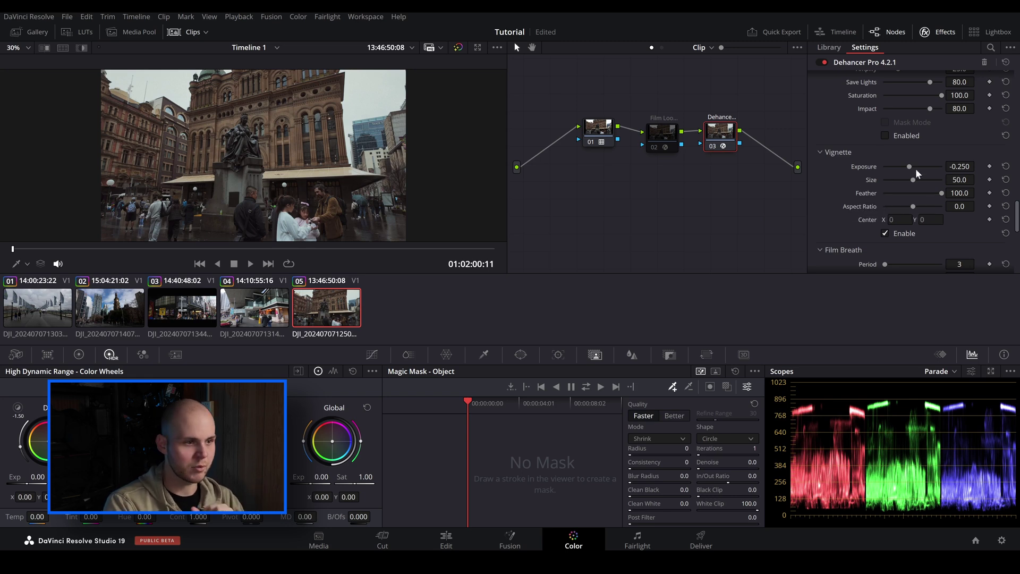
pyautogui.moveTo(910, 167)
pyautogui.mouseDown()
pyautogui.moveTo(931, 176)
pyautogui.moveTo(914, 181)
pyautogui.mouseUp()
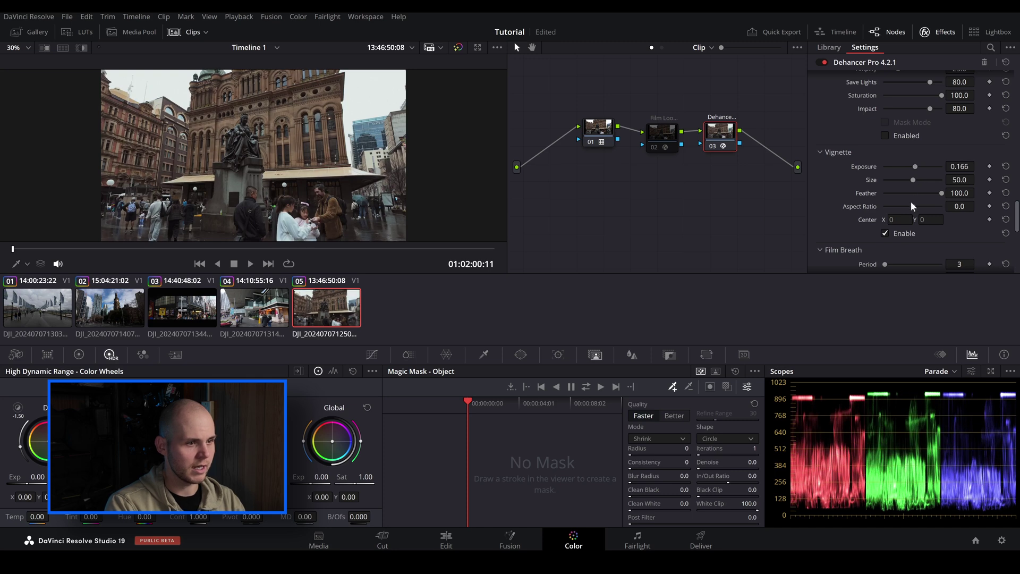
# Set the Dehancer vignette to feather 0, size about 48.6 and exposure about -1.082, and adjust its aspect ratio and center.
pyautogui.moveTo(884, 180); pyautogui.dragTo(844, 197)
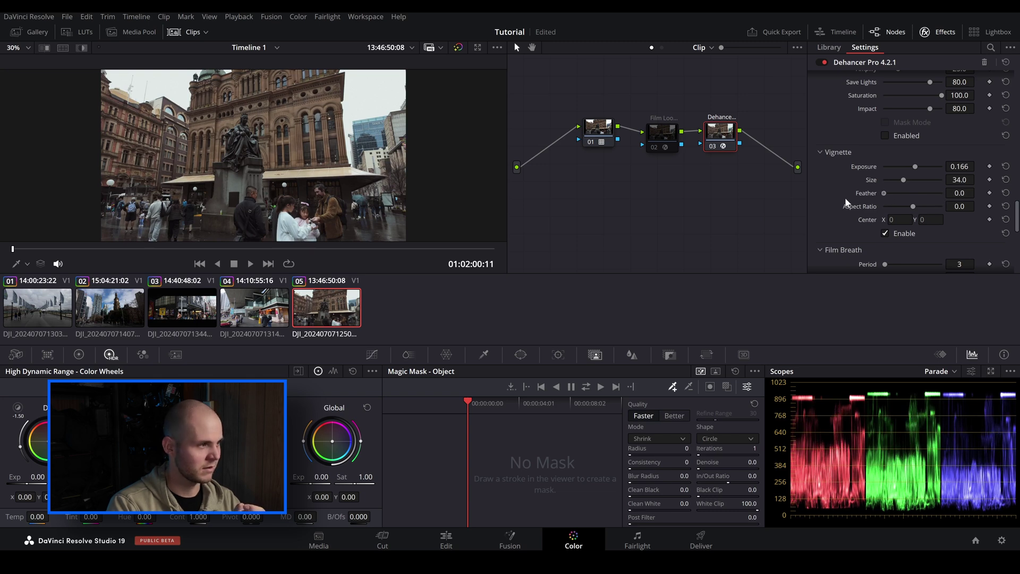
pyautogui.moveTo(901, 177)
pyautogui.mouseDown()
pyautogui.moveTo(917, 182)
pyautogui.moveTo(906, 184)
pyautogui.moveTo(923, 167)
pyautogui.moveTo(888, 170)
pyautogui.moveTo(896, 172)
pyautogui.mouseUp()
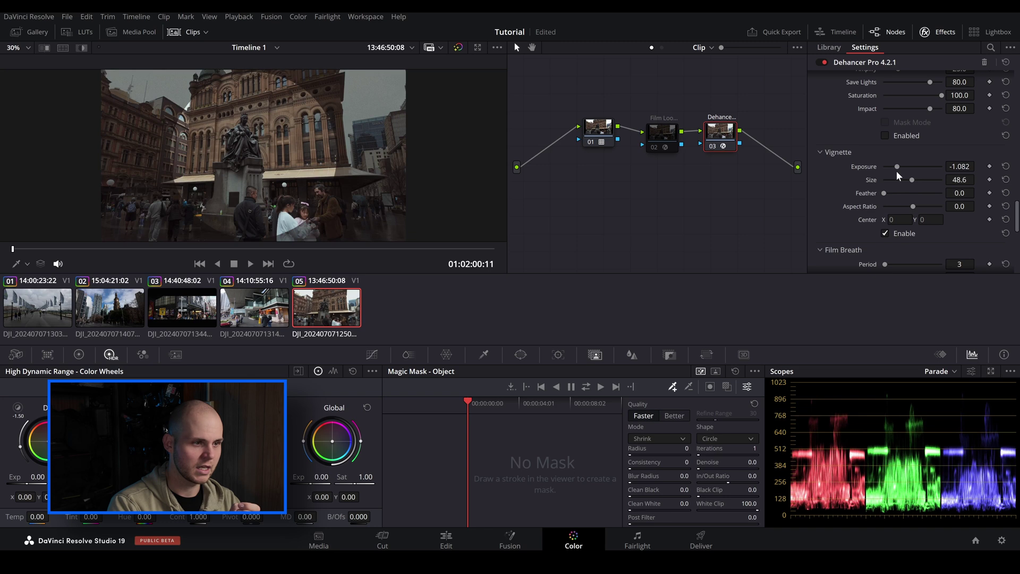
pyautogui.moveTo(913, 206); pyautogui.dragTo(883, 221)
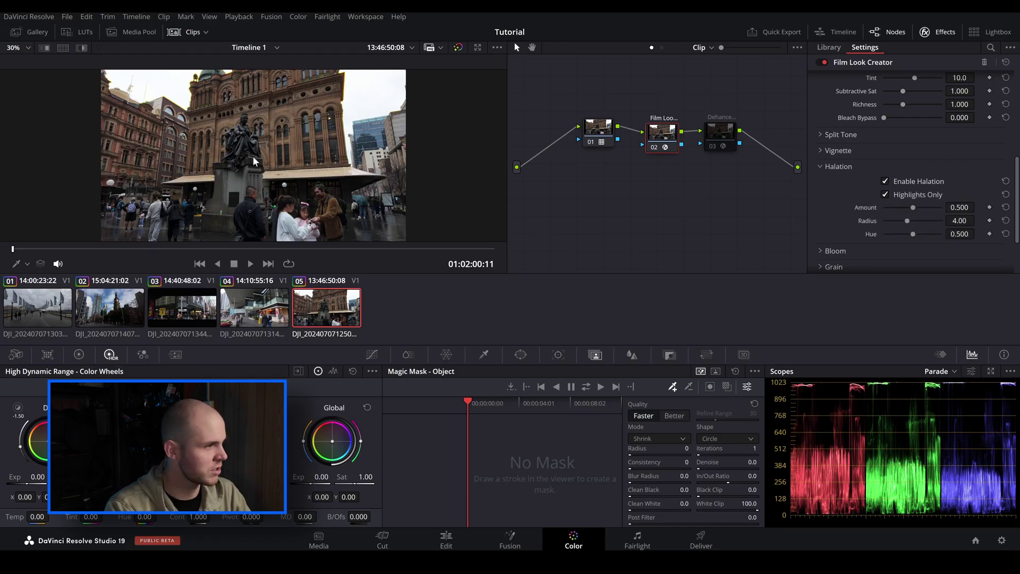
# In the Film Look Creator halation, turn off Highlights Only and set amount to about 0.294, radius to about 2.93 and hue to about 0.257.
pyautogui.scroll(4, 251, 153)
pyautogui.scroll(5, 304, 196)
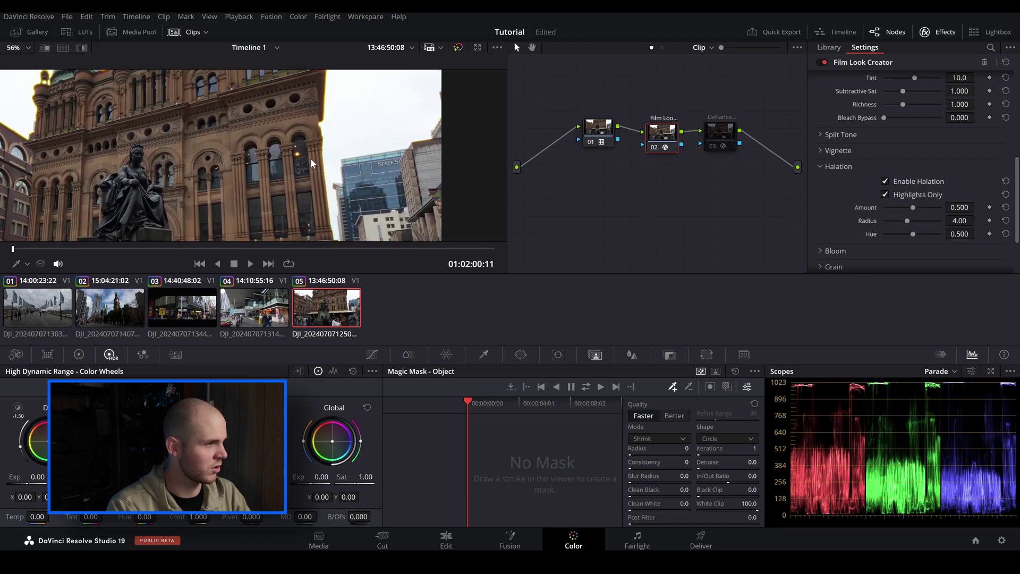
pyautogui.scroll(6, 286, 150)
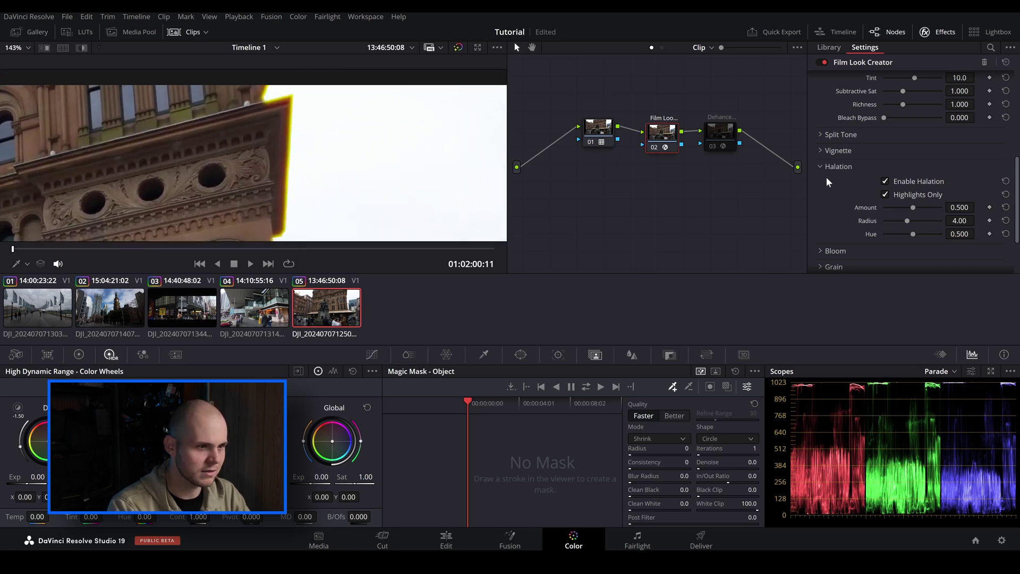
pyautogui.click(884, 195)
pyautogui.moveTo(914, 209); pyautogui.dragTo(918, 233)
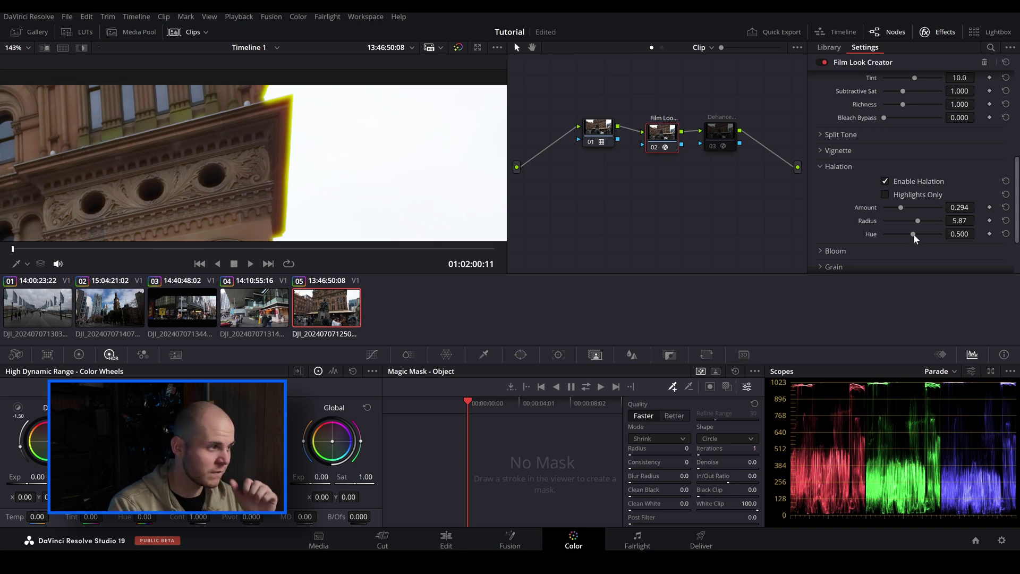
pyautogui.moveTo(913, 234)
pyautogui.mouseDown()
pyautogui.moveTo(883, 242)
pyautogui.moveTo(897, 247)
pyautogui.mouseUp()
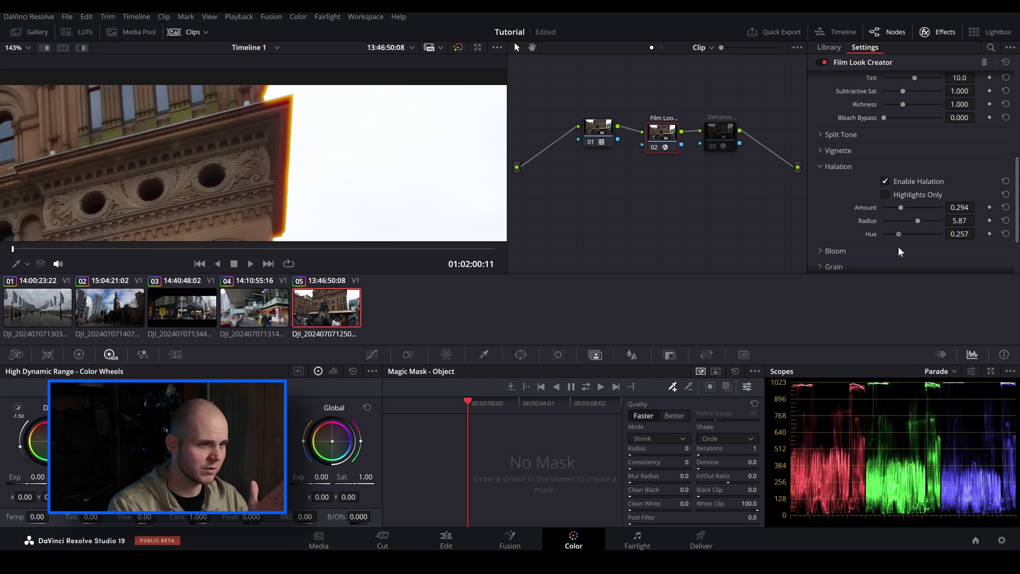
pyautogui.moveTo(917, 227); pyautogui.dragTo(900, 228)
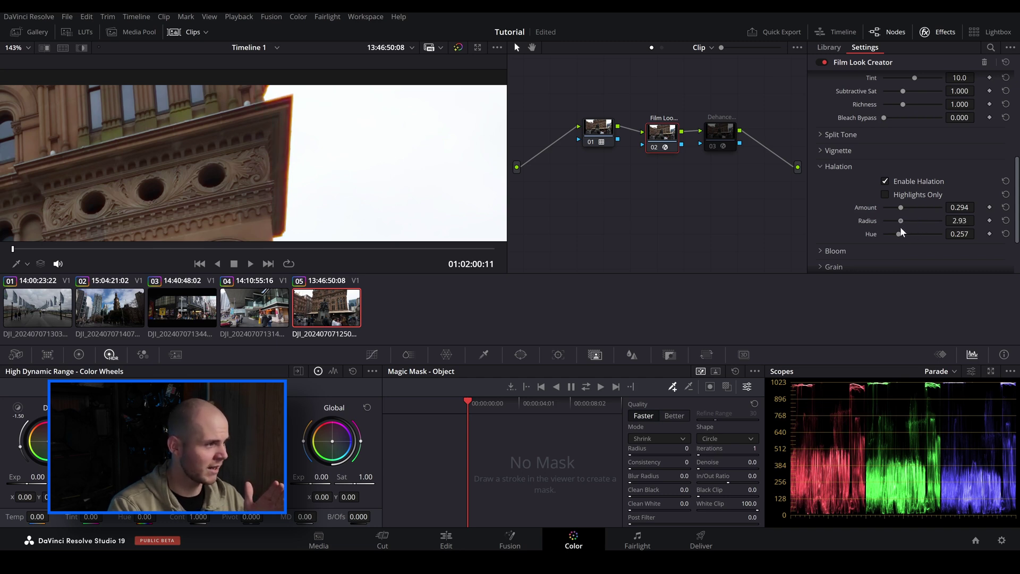
# Raise the halation amount to about 0.706, judge the effect on the wider image, and switch the Film Look Creator halation off.
pyautogui.scroll(-8, 426, 130)
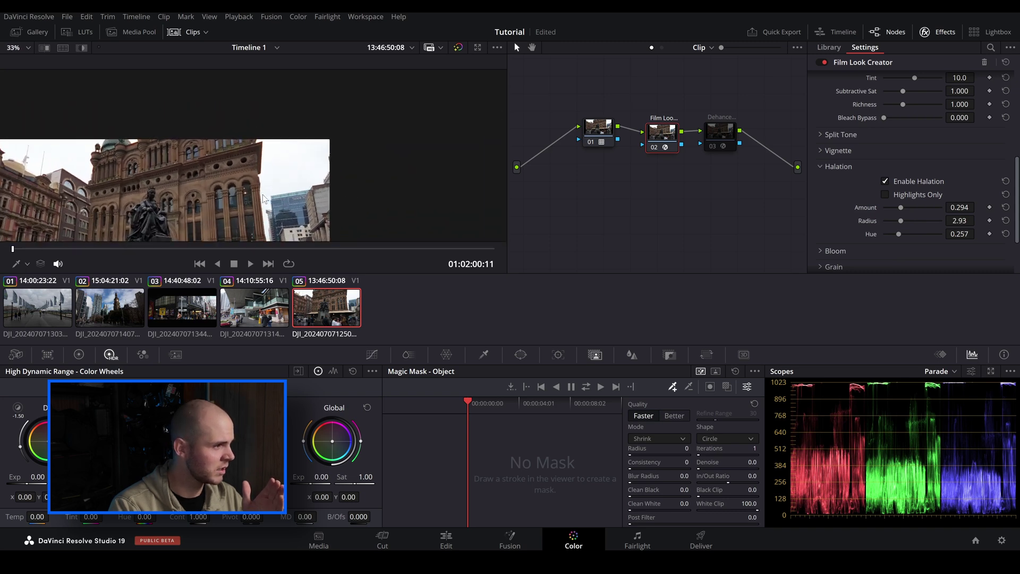
pyautogui.scroll(3, 425, 200)
pyautogui.moveTo(901, 208); pyautogui.dragTo(924, 207)
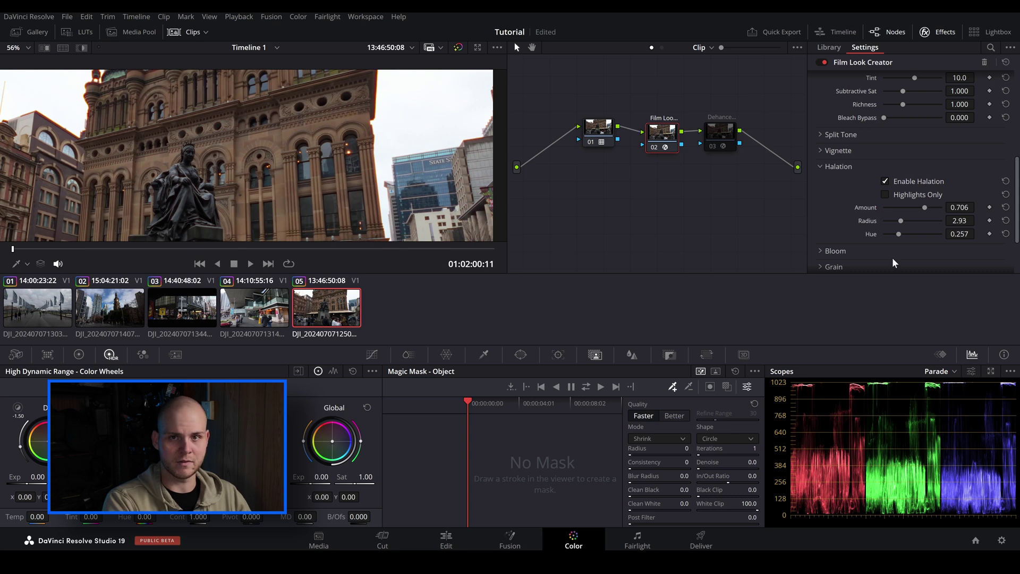
pyautogui.click(884, 182)
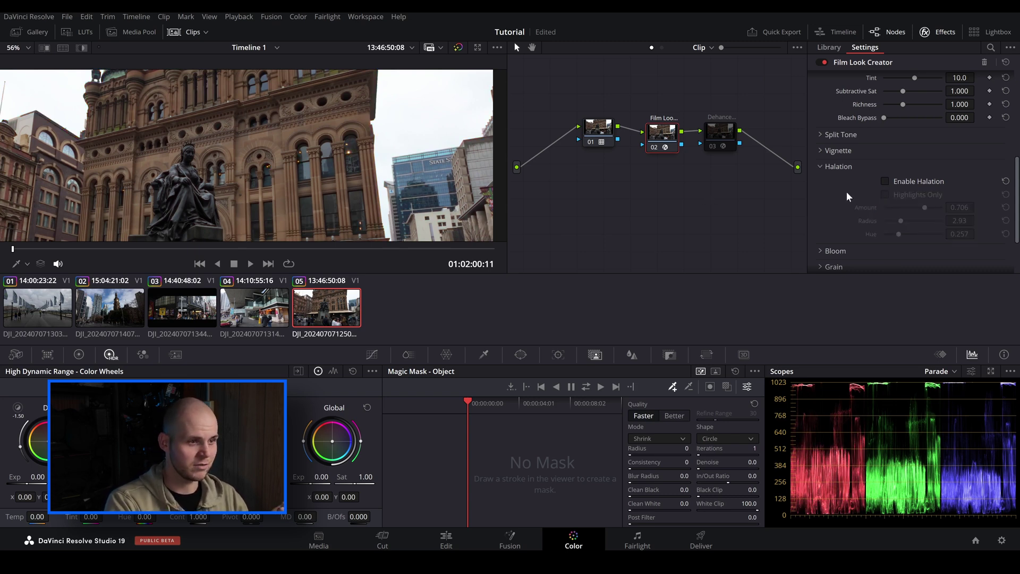
# Switch to the Dehancer node, enable its halation and turn on Mask Mode for it.
pyautogui.click(717, 137)
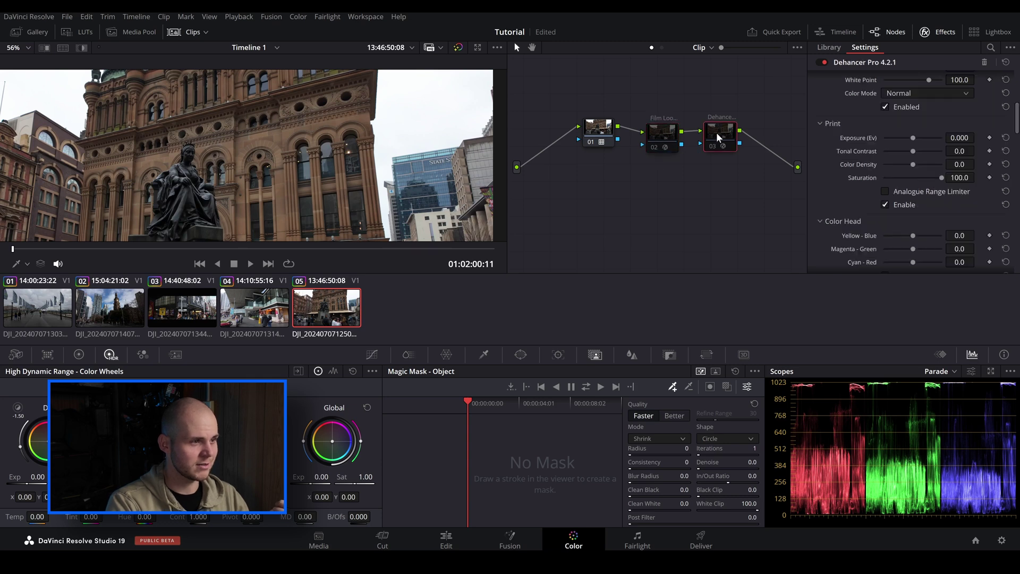
pyautogui.scroll(-8, 916, 178)
pyautogui.click(885, 253)
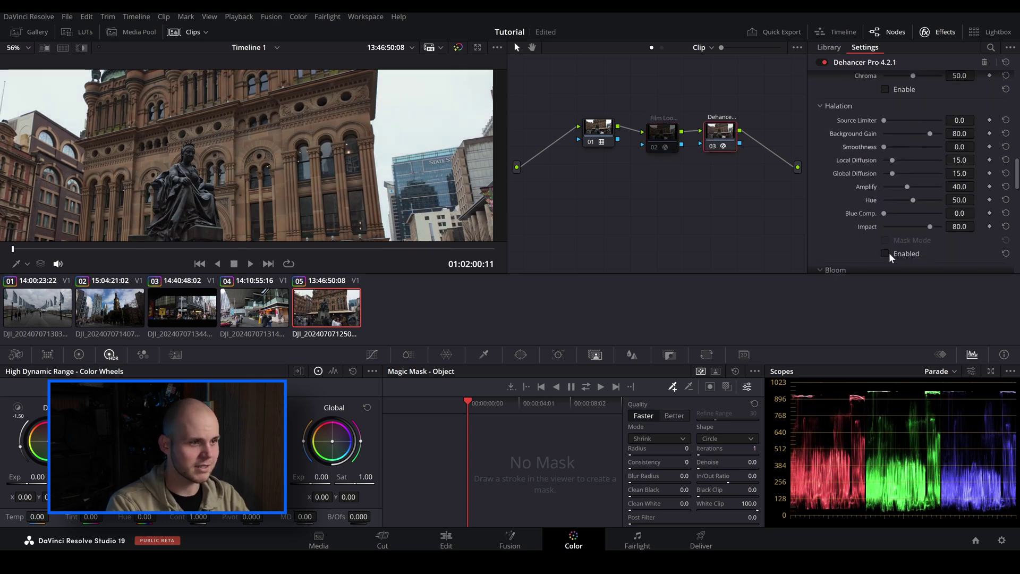
pyautogui.click(885, 253)
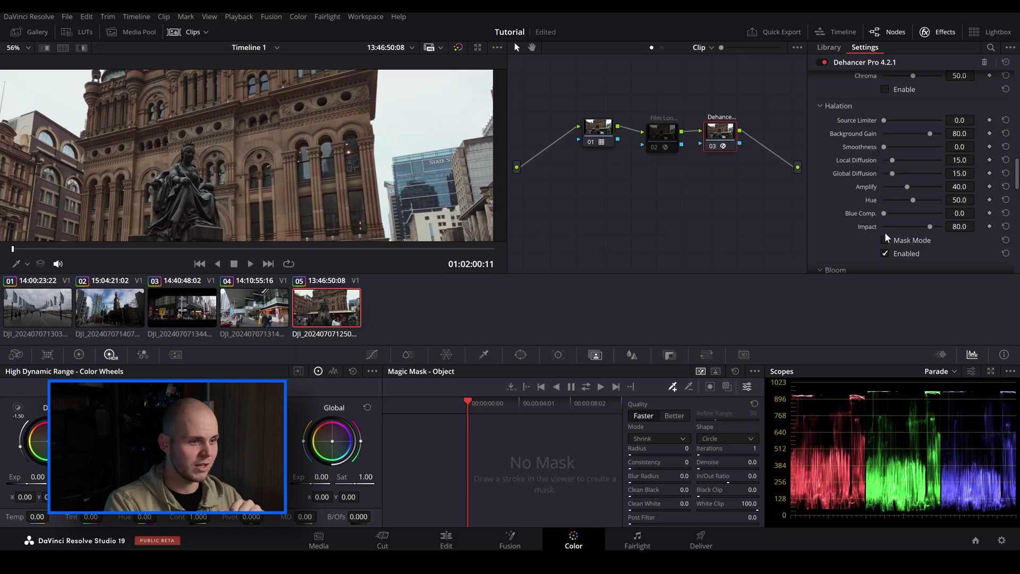
pyautogui.click(889, 240)
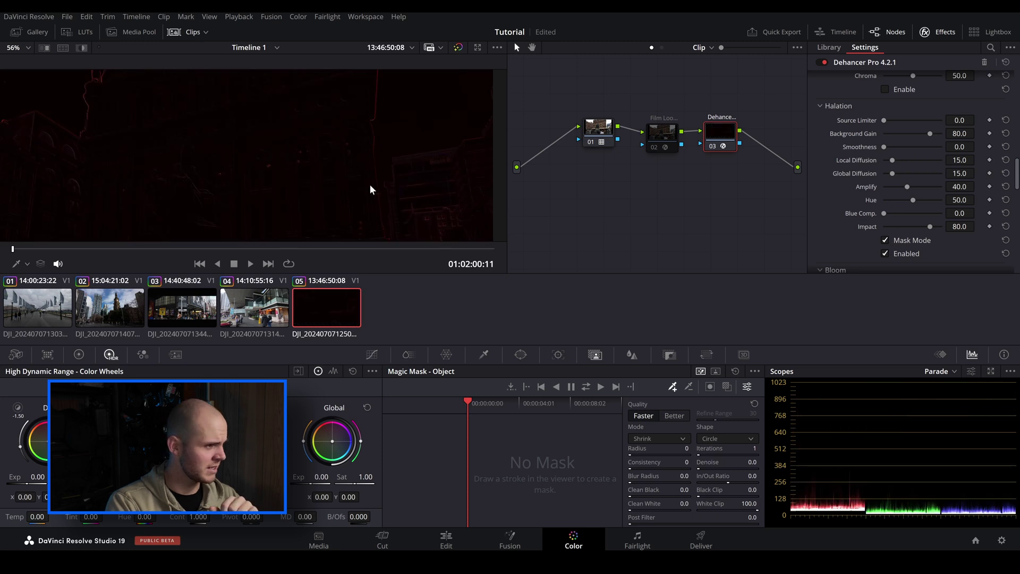
# Inspect the halation mask and set source limiter to 40.3, background gain to 100, smoothness to 29.4, local diffusion to 60.5 and global diffusion to 64.2.
pyautogui.scroll(1, 341, 182)
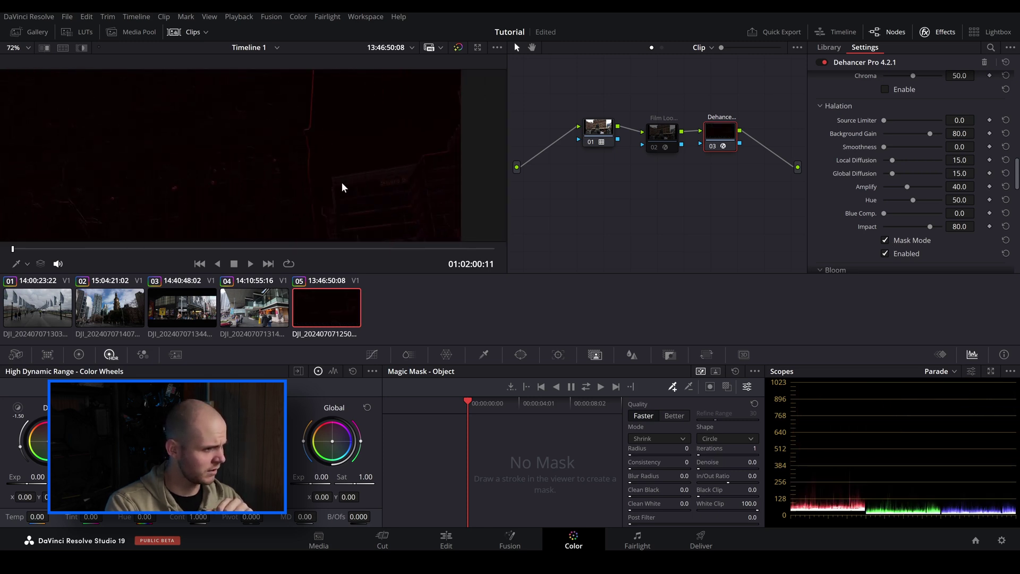
pyautogui.scroll(3, 339, 118)
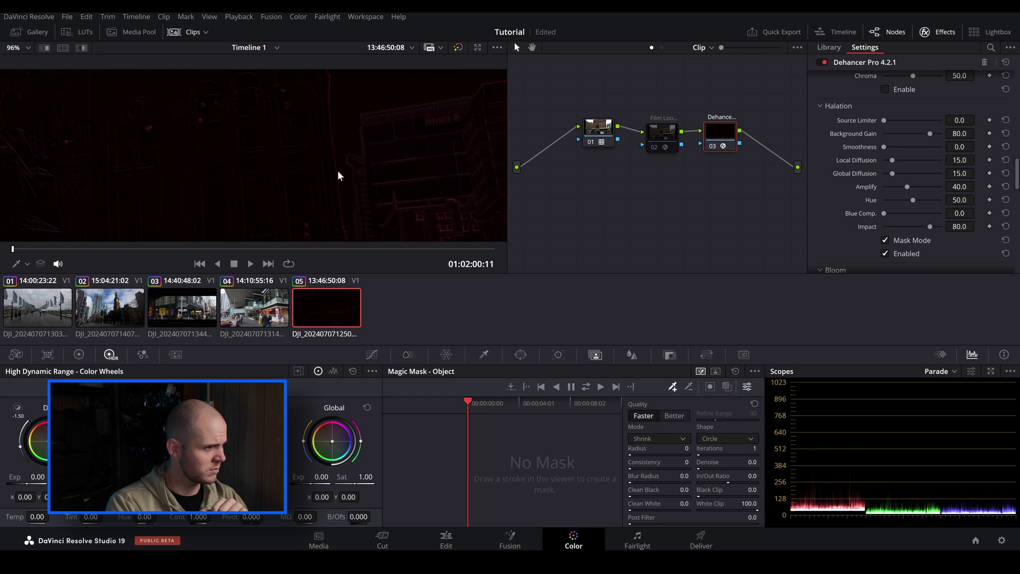
pyautogui.moveTo(339, 253); pyautogui.dragTo(253, 137)
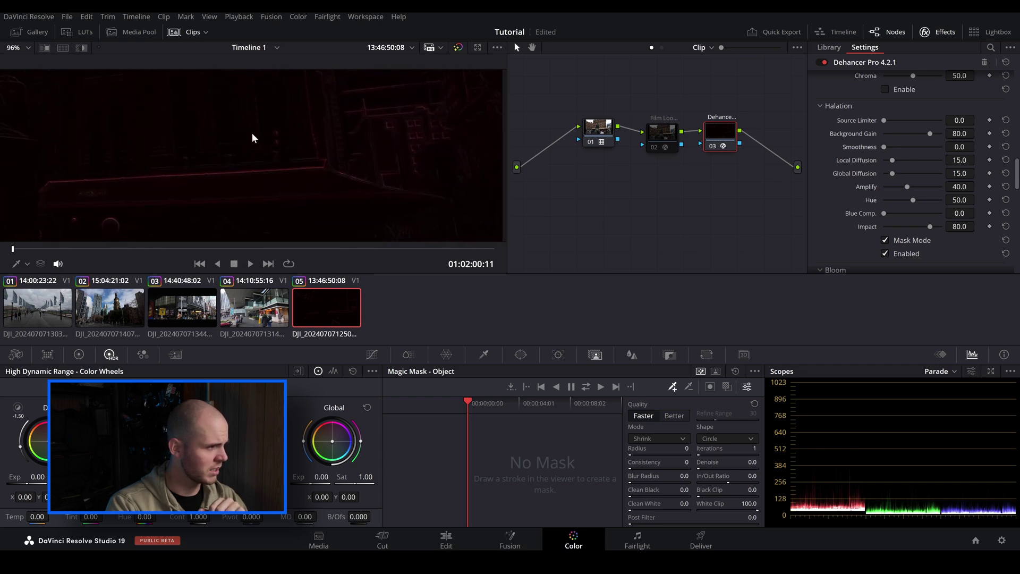
pyautogui.moveTo(373, 135); pyautogui.dragTo(284, 215)
pyautogui.moveTo(228, 142); pyautogui.dragTo(472, 230)
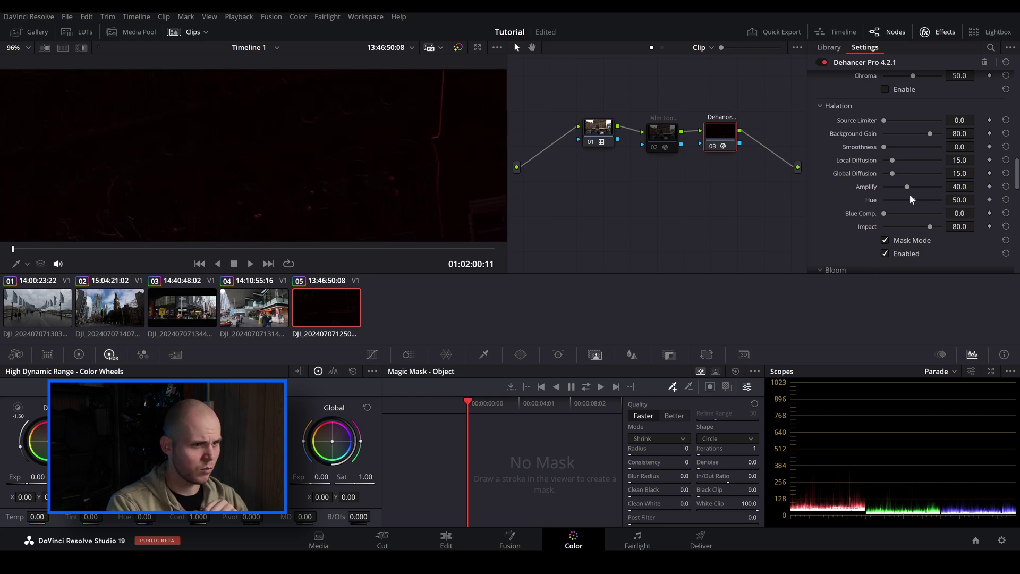
pyautogui.moveTo(883, 120); pyautogui.dragTo(900, 137)
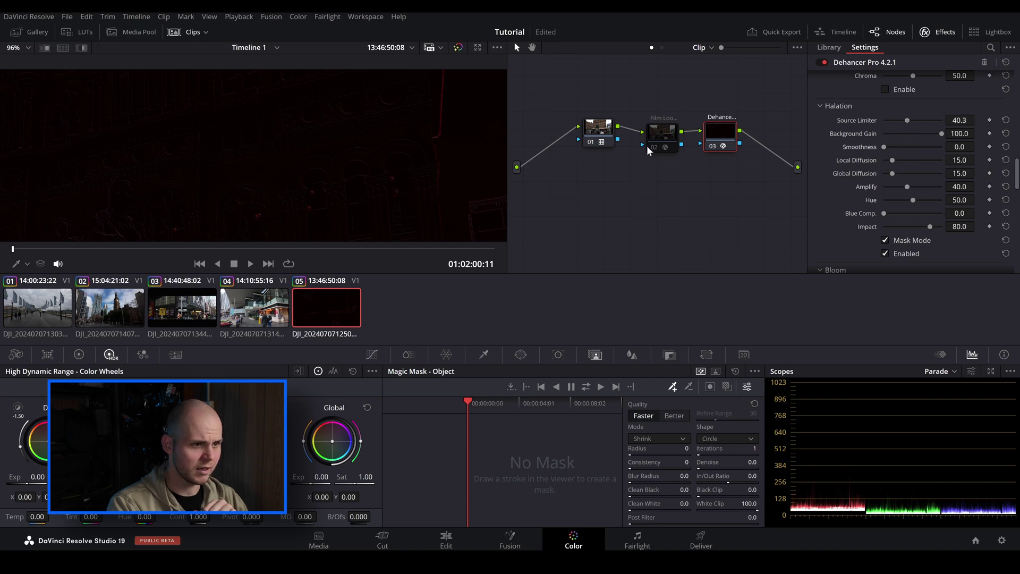
pyautogui.moveTo(889, 148); pyautogui.dragTo(920, 182)
# Turn Mask Mode off, set the Dehancer halation amplify to 34 and impact to 63.3, and disable the halation.
pyautogui.scroll(-5, 316, 187)
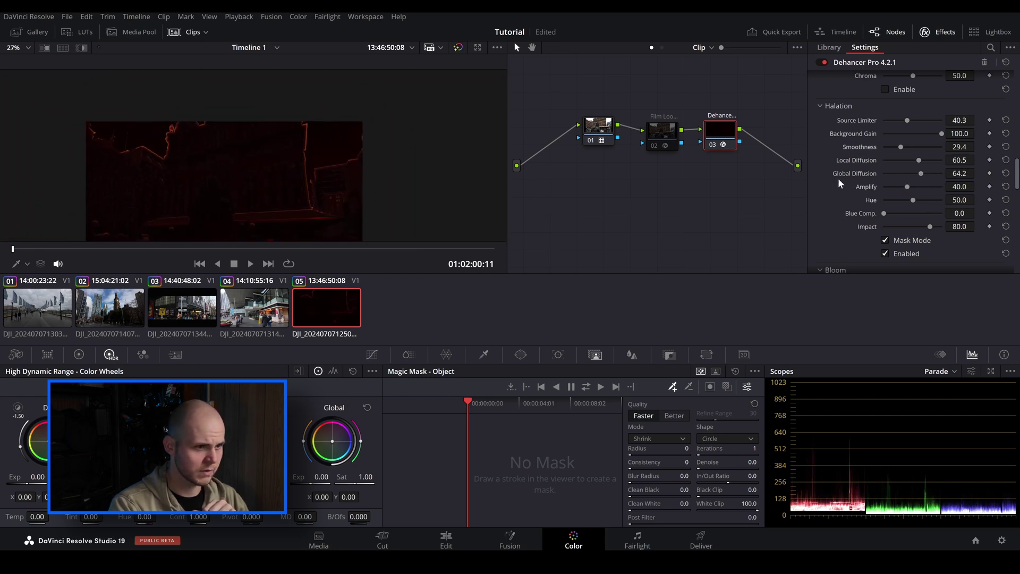
pyautogui.click(884, 241)
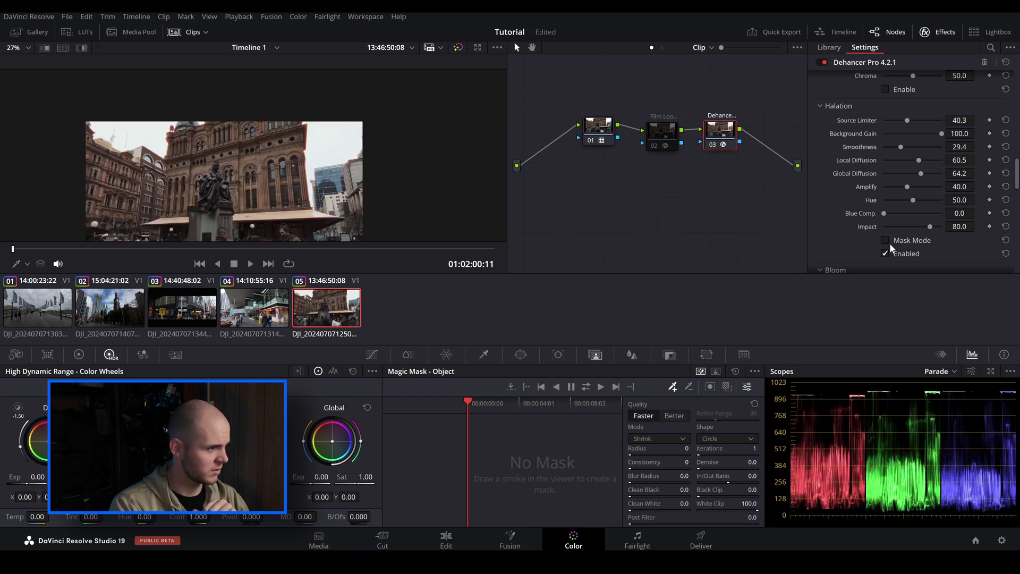
pyautogui.click(889, 244)
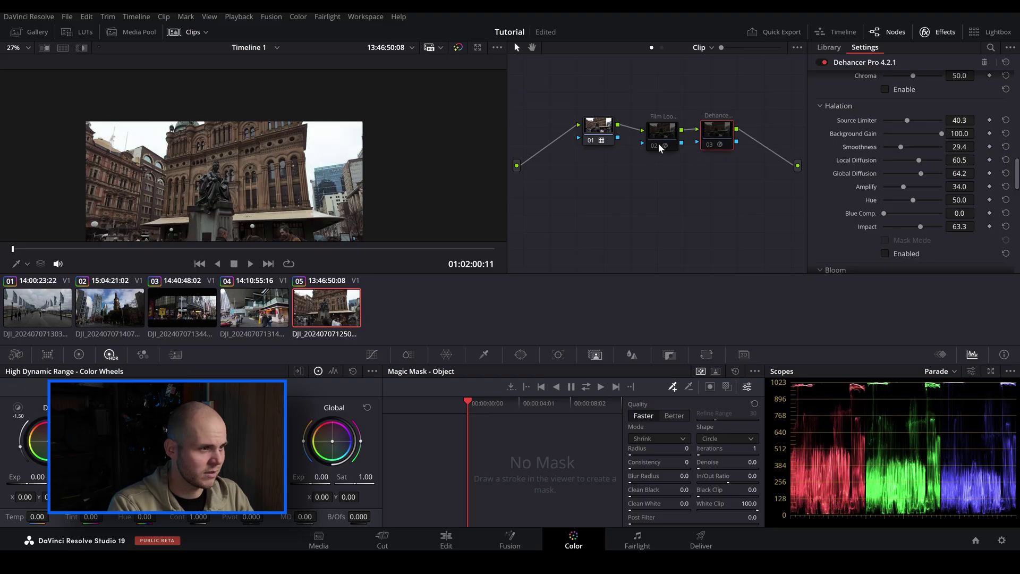
# Enable bloom on the Film Look Creator node and compare the building's edge against the sky with bloom off and on.
pyautogui.click(657, 145)
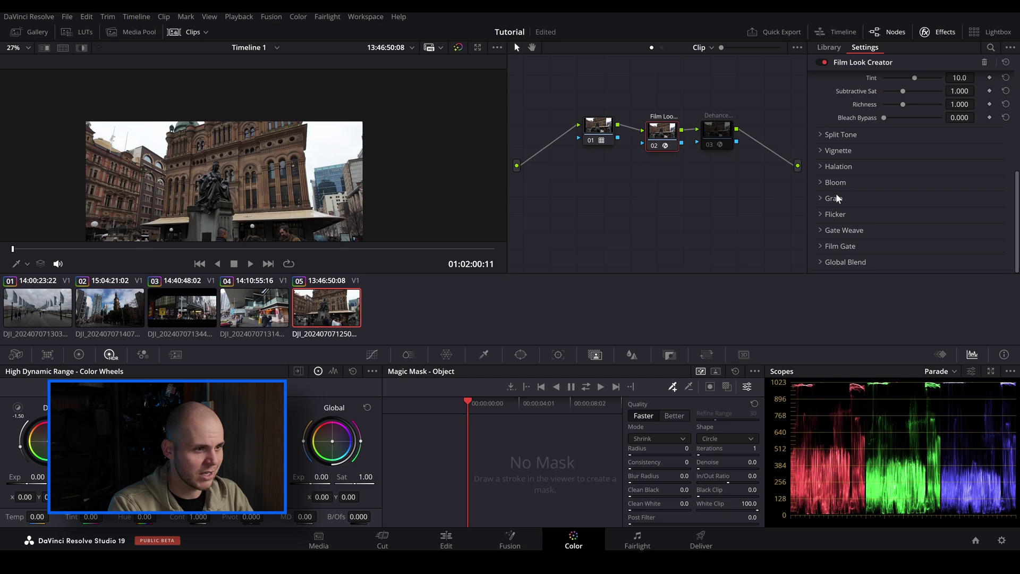
pyautogui.click(821, 183)
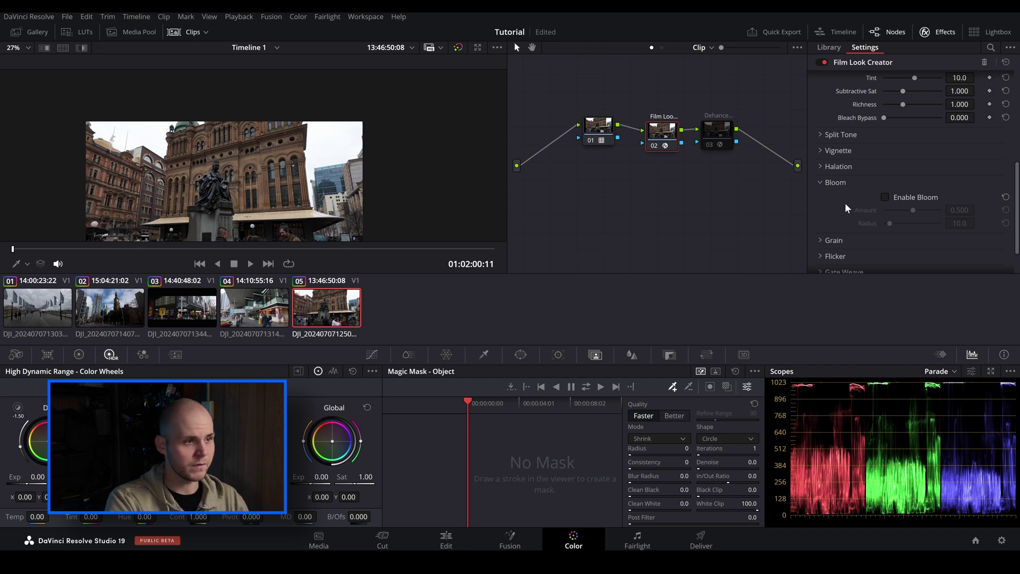
pyautogui.click(886, 198)
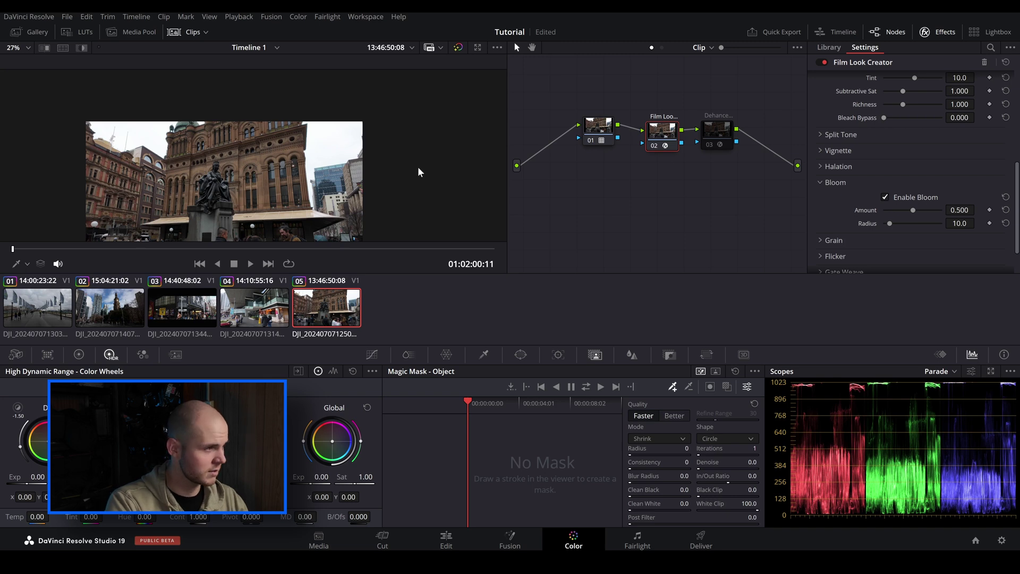
pyautogui.scroll(5, 297, 148)
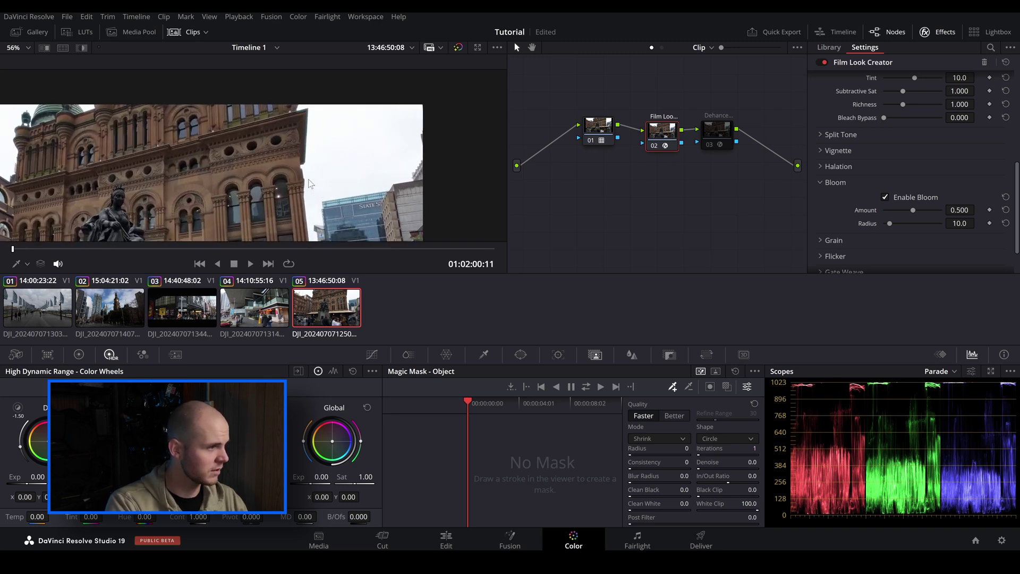
pyautogui.scroll(3, 310, 183)
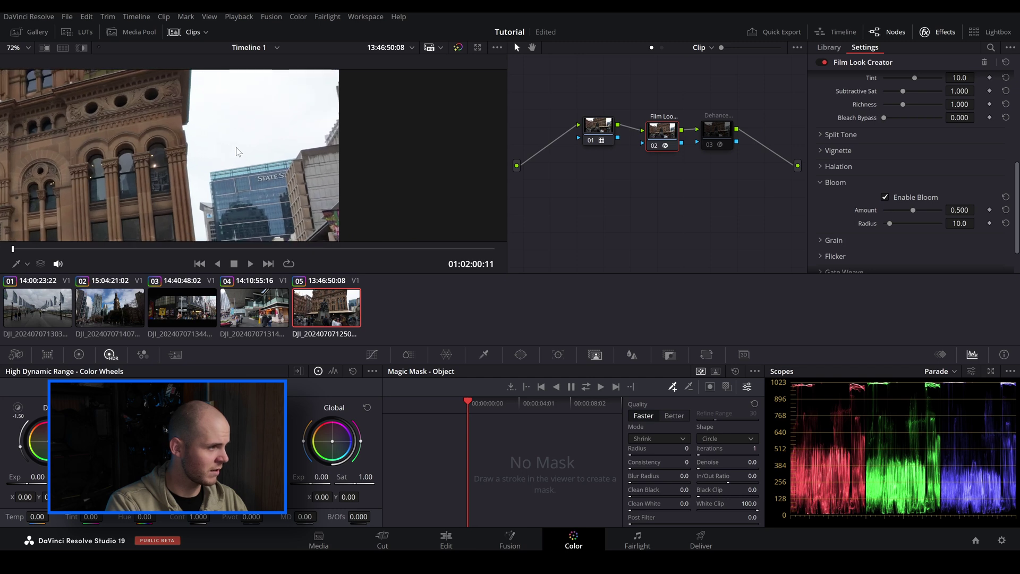
pyautogui.click(886, 197)
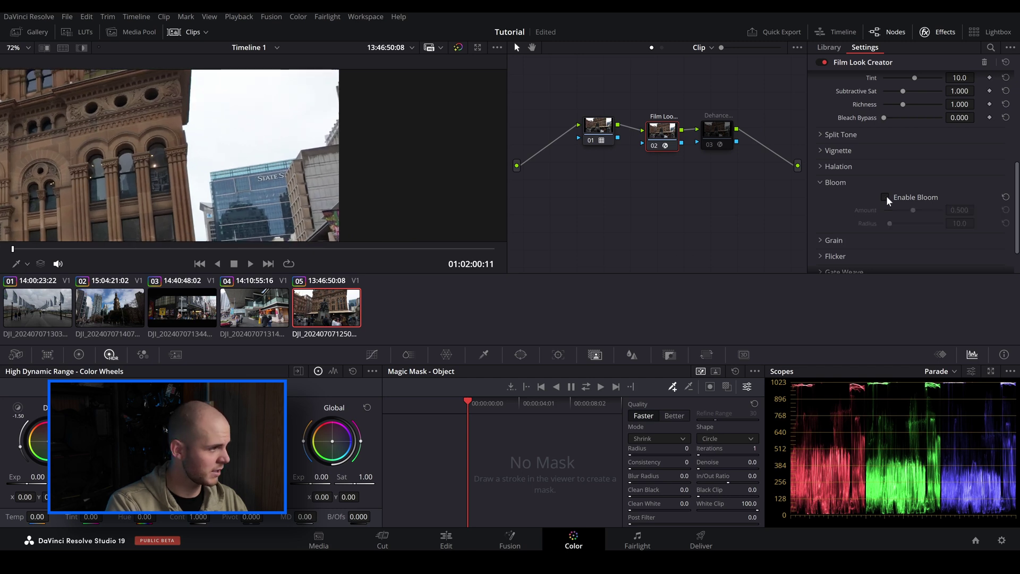
pyautogui.click(885, 197)
# Set the Film Look Creator bloom amount to about 0.964 and radius to about 98.2, and check the effect on the whole frame.
pyautogui.moveTo(909, 211); pyautogui.dragTo(954, 231)
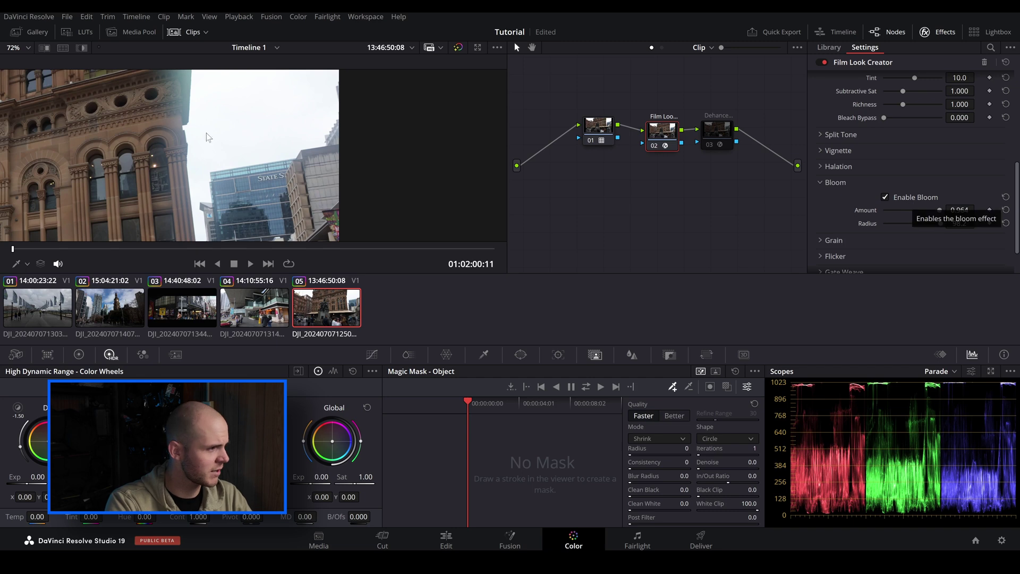
pyautogui.scroll(-3, 234, 145)
pyautogui.scroll(-1, 329, 175)
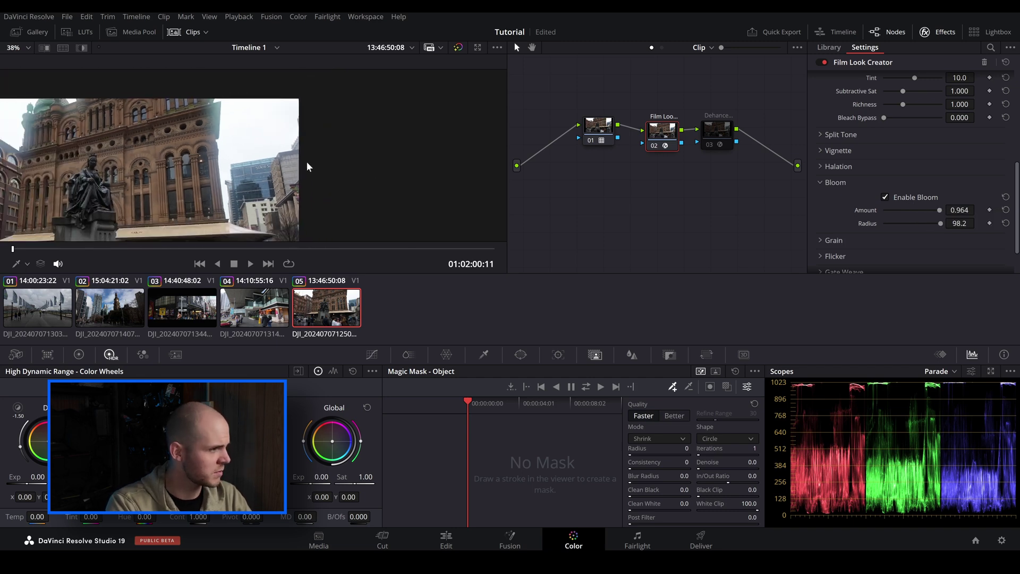
pyautogui.hscroll(-5, 313, 149)
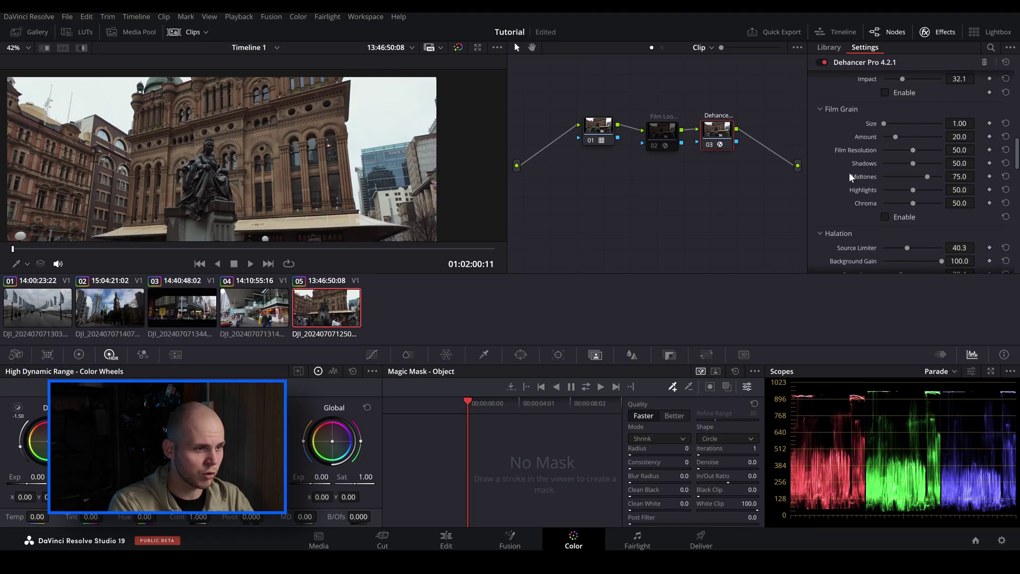
# Enable the bloom in Dehancer Pro and turn on its Mask Mode.
pyautogui.scroll(-5, 849, 175)
pyautogui.scroll(-3, 850, 181)
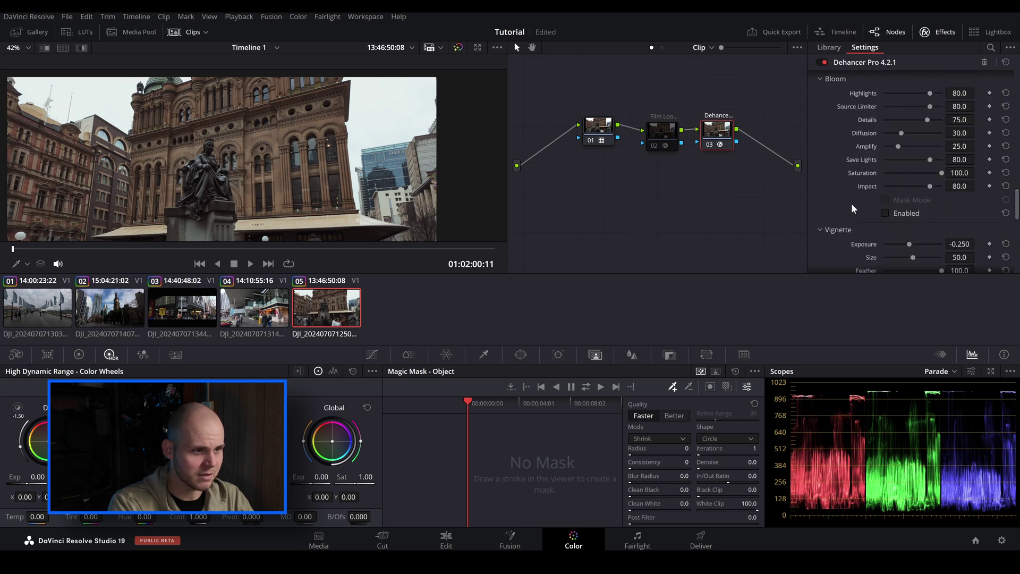
pyautogui.scroll(-1, 878, 202)
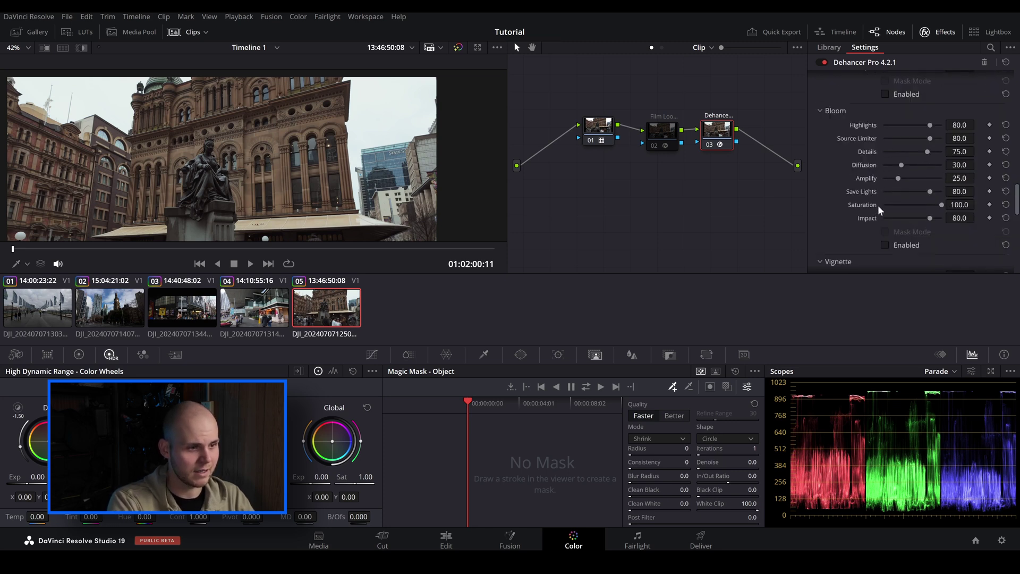
pyautogui.click(885, 246)
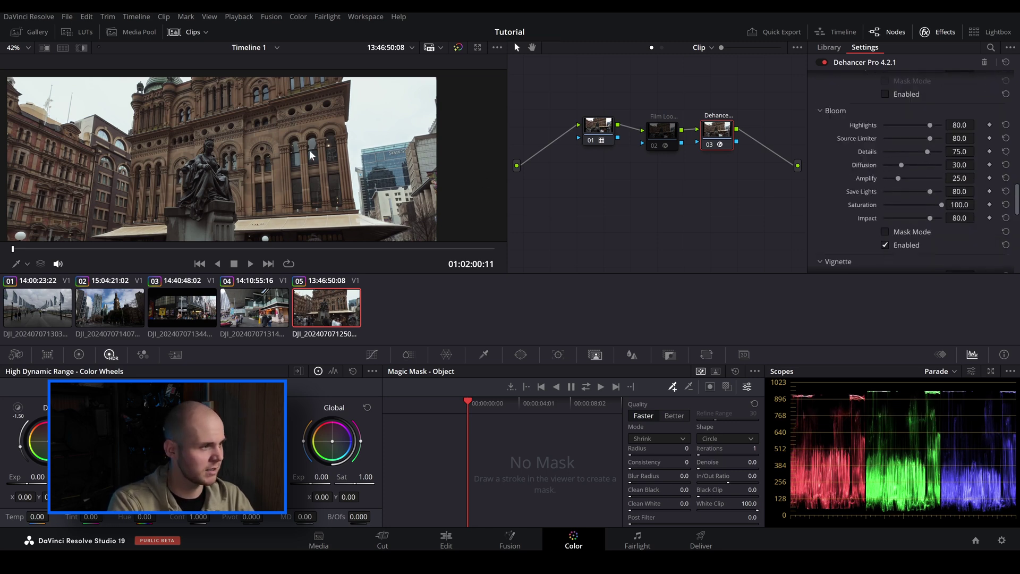
pyautogui.click(885, 232)
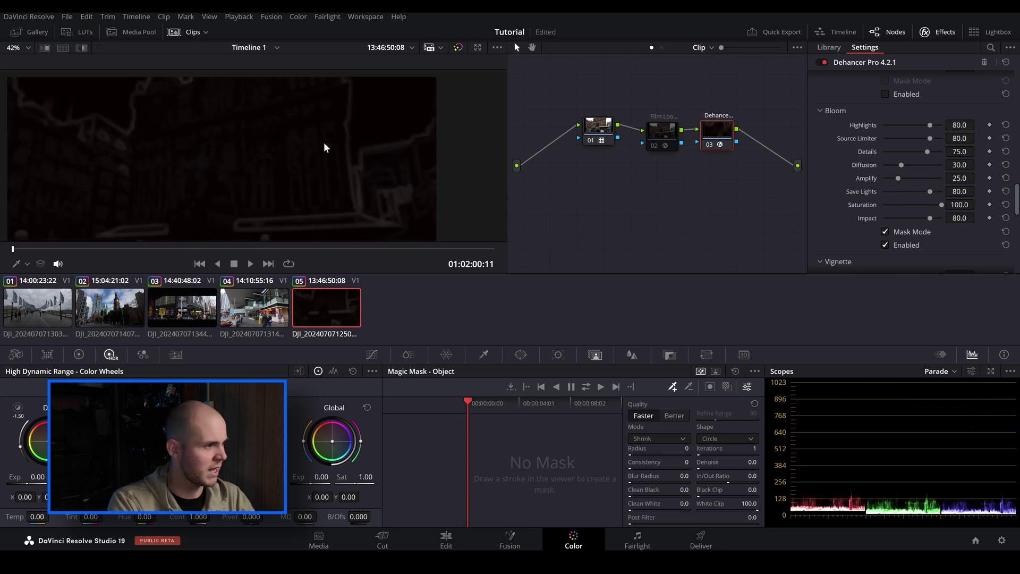
# Set the Dehancer bloom to highlights 82.6, source limiter 45, details 79.8, diffusion 63.3, amplify 51.4, saturation 42.2 and impact 84.4, and turn Mask Mode off.
pyautogui.moveTo(932, 124); pyautogui.dragTo(932, 216)
pyautogui.click(885, 232)
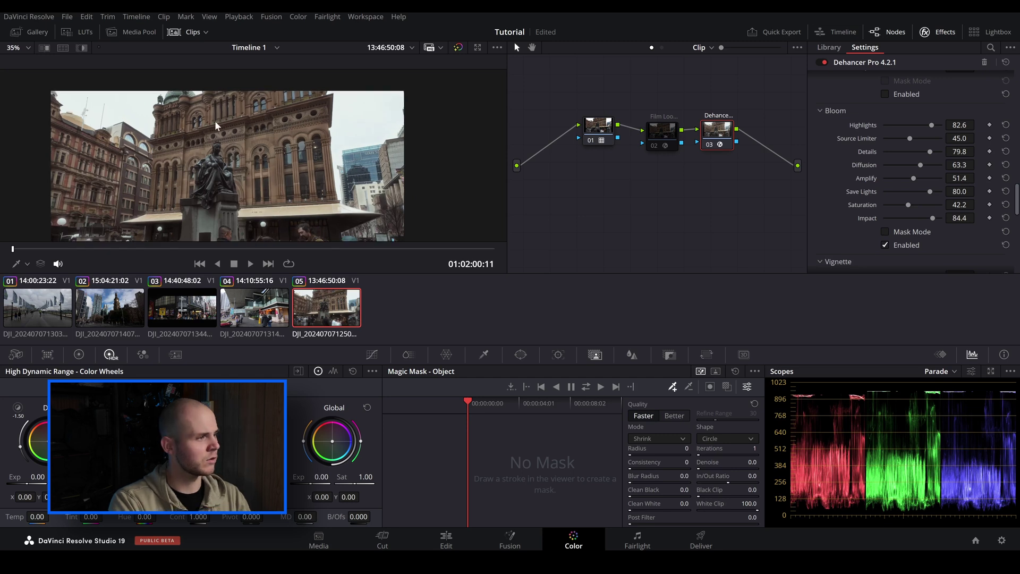
pyautogui.scroll(3, 315, 144)
pyautogui.scroll(-2, 231, 165)
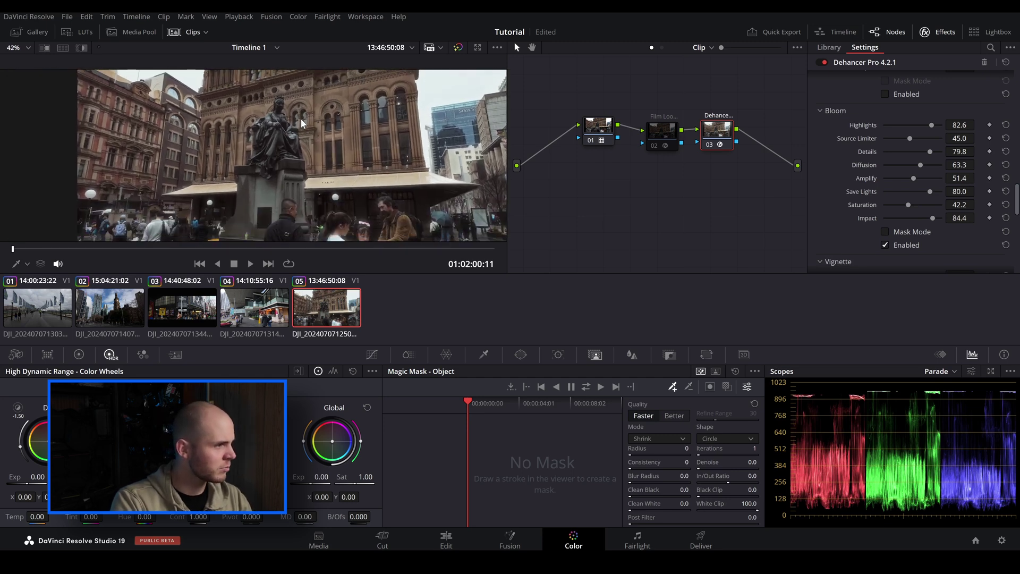
# Set the Film Look Creator grain to amount 0.559, size 5.724, softness 0.349, saturation 0 and image defocus 0.991, compare it, and turn grain off.
pyautogui.scroll(3, 348, 170)
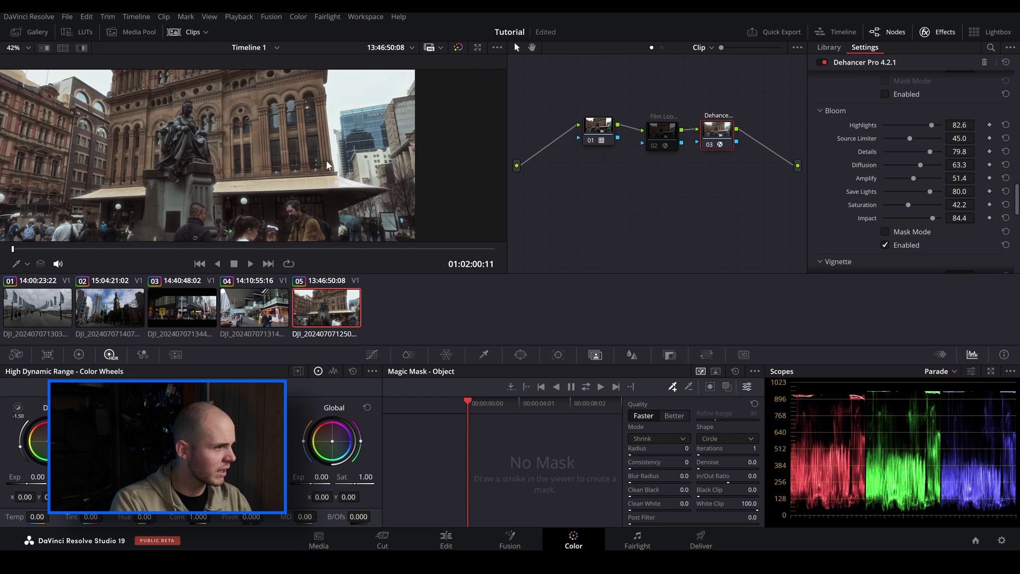
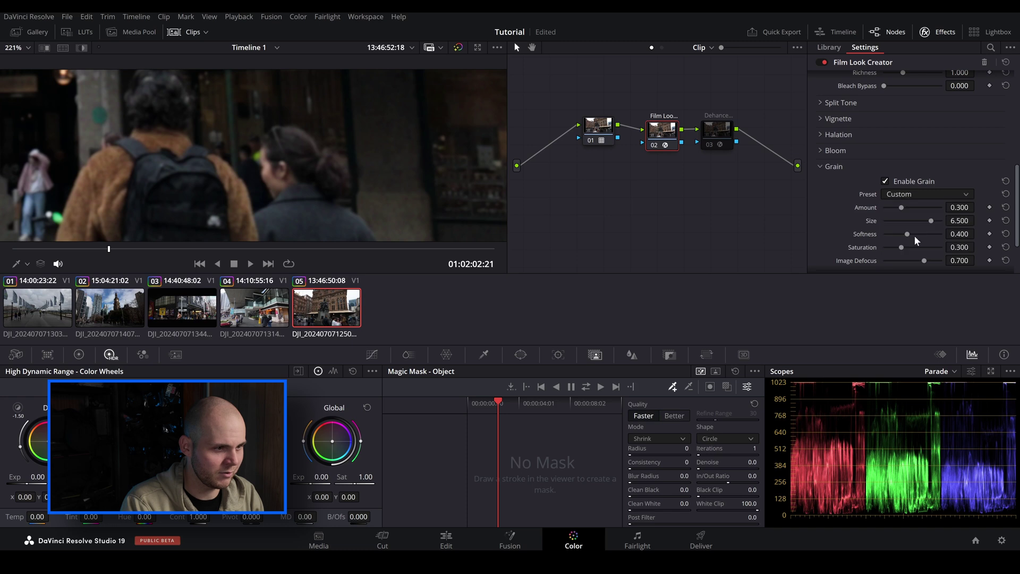
pyautogui.moveTo(903, 207); pyautogui.dragTo(842, 257)
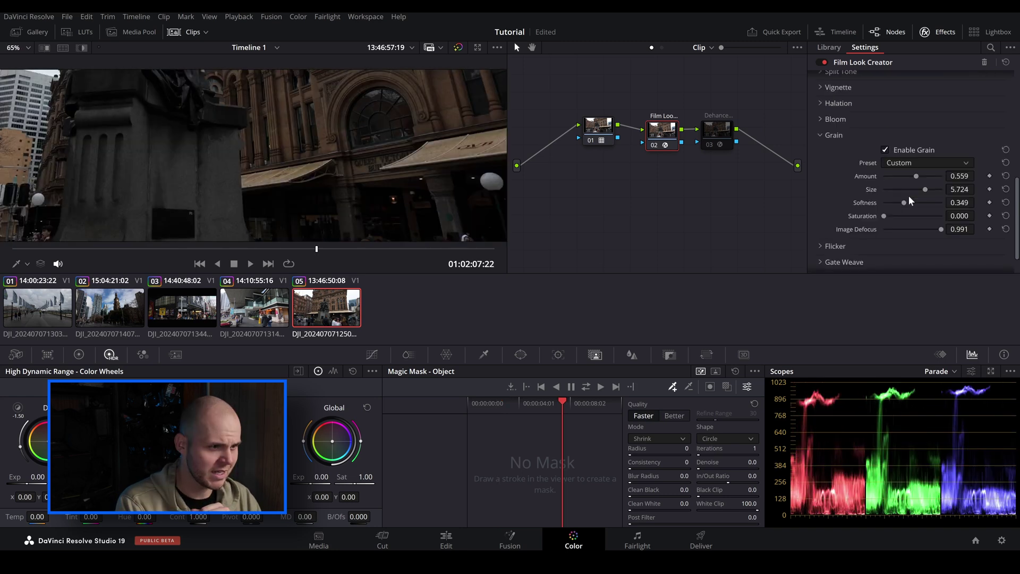
pyautogui.scroll(2, 908, 198)
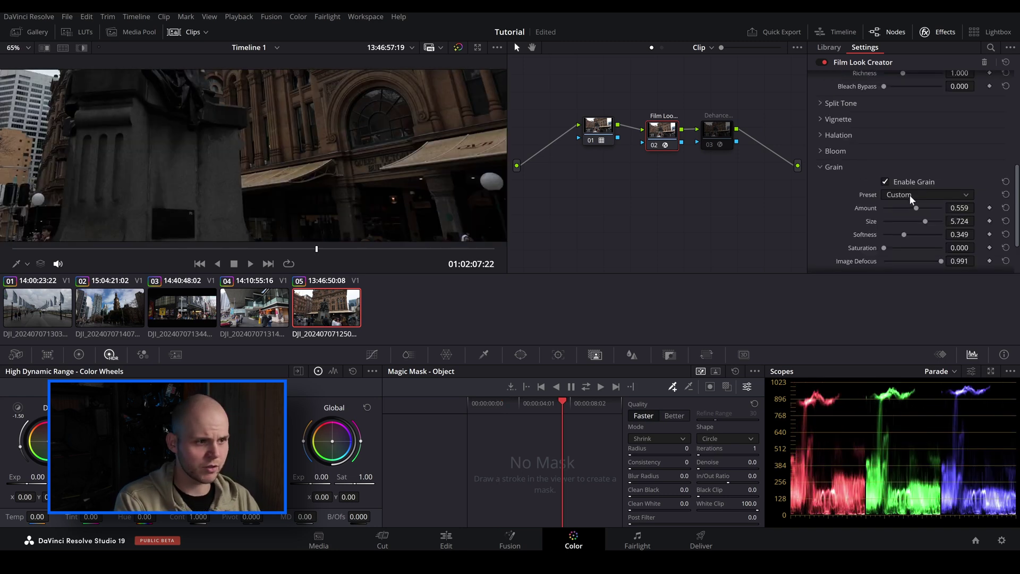
pyautogui.click(885, 182)
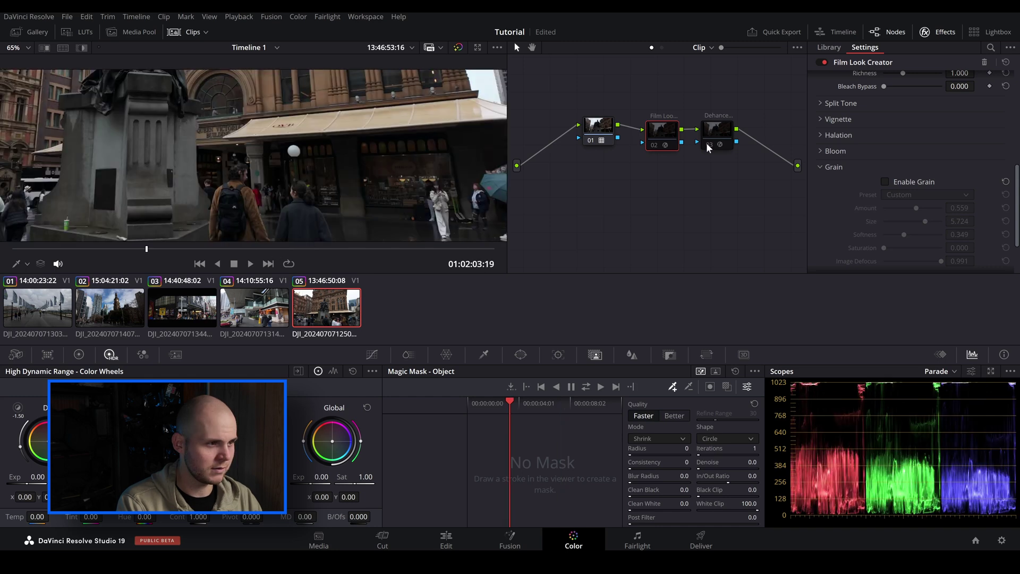
# Enable Film Grain on the Dehancer Pro node and inspect the default grain up close on the building's facade.
pyautogui.click(717, 139)
pyautogui.scroll(-8, 867, 208)
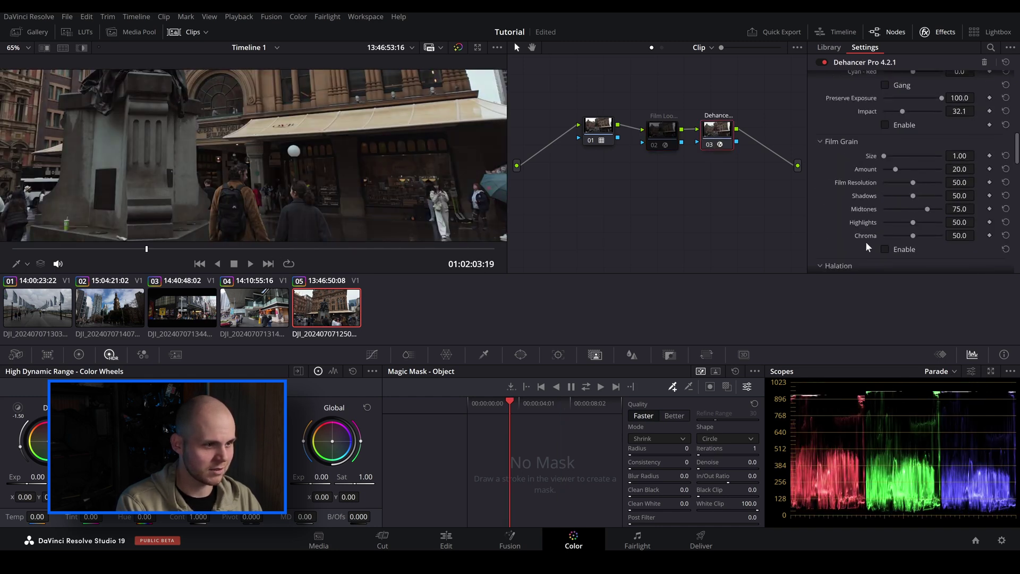
pyautogui.click(885, 249)
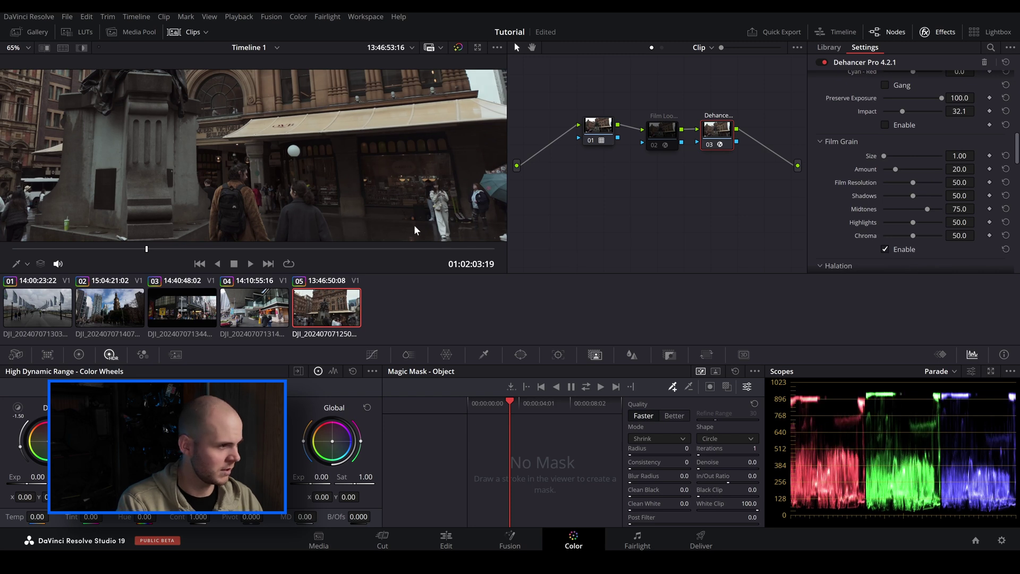
pyautogui.scroll(5, 413, 214)
pyautogui.scroll(2, 413, 215)
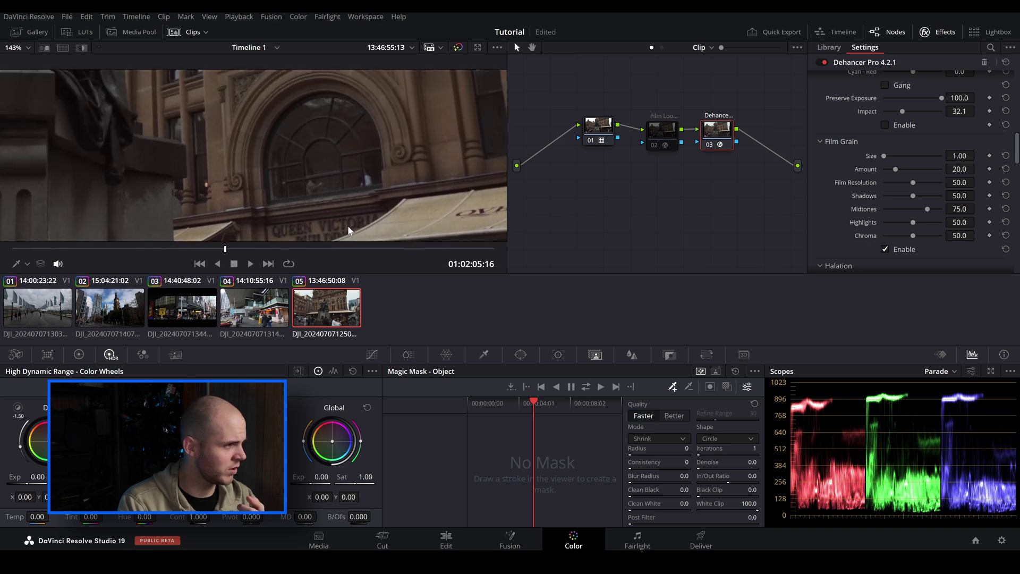
# Set the Dehancer film grain to size 10.08, amount 74.3, film resolution 100, shadows 13.8 and midtones 36.7, checking it on the statue.
pyautogui.scroll(4, 347, 225)
pyautogui.moveTo(884, 155); pyautogui.dragTo(930, 168)
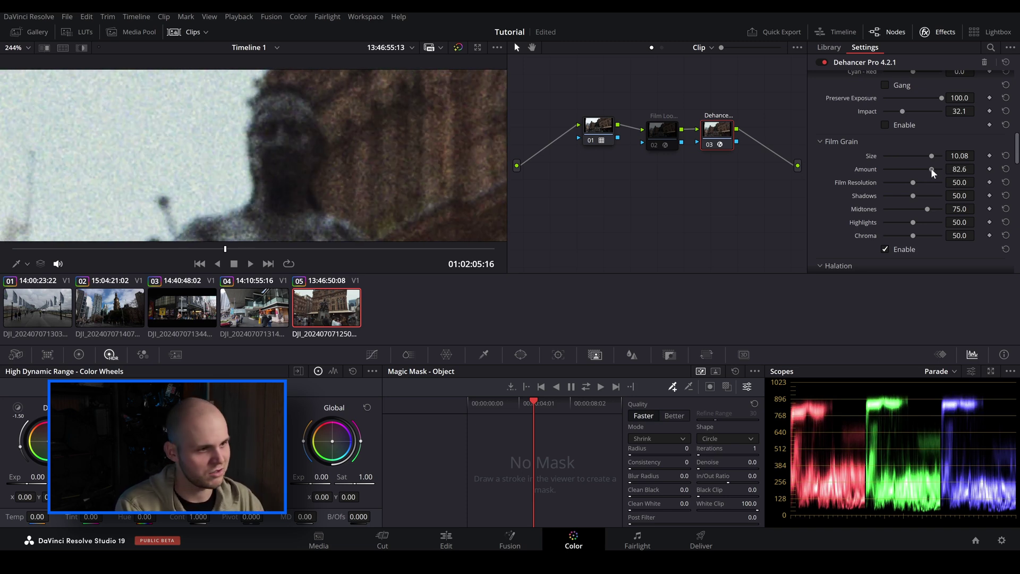
pyautogui.scroll(-3, 349, 199)
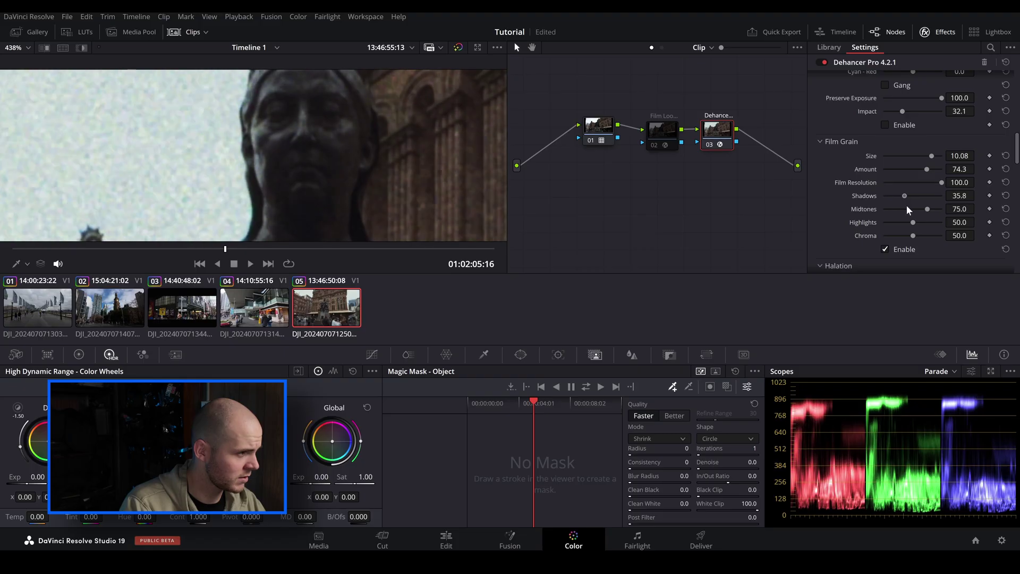
pyautogui.moveTo(939, 196); pyautogui.dragTo(903, 211)
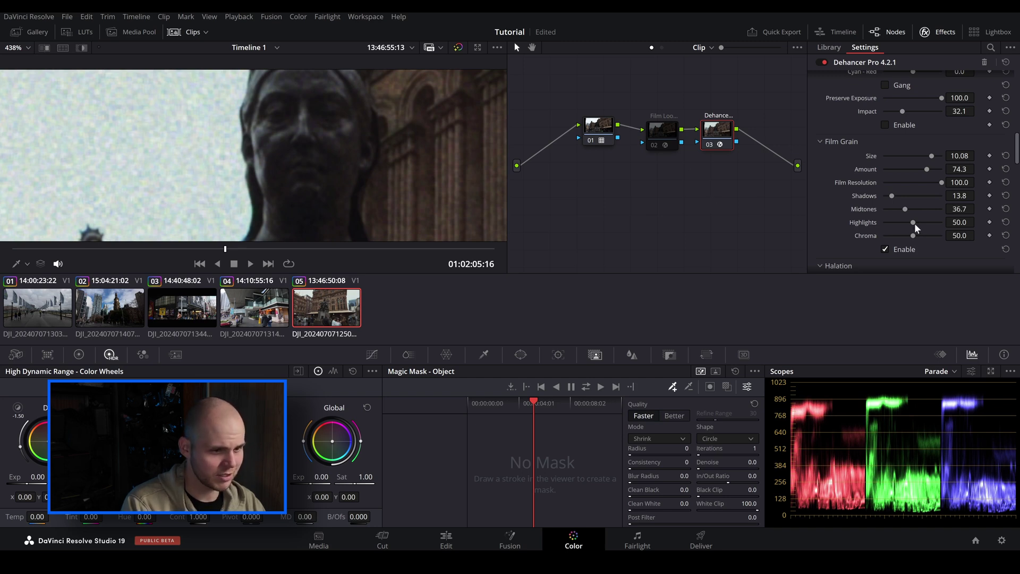
# Enable Flicker on the Film Look Creator node with amount and rate at 1.000, and play the clip to check it.
pyautogui.hotkey('shift', ';')
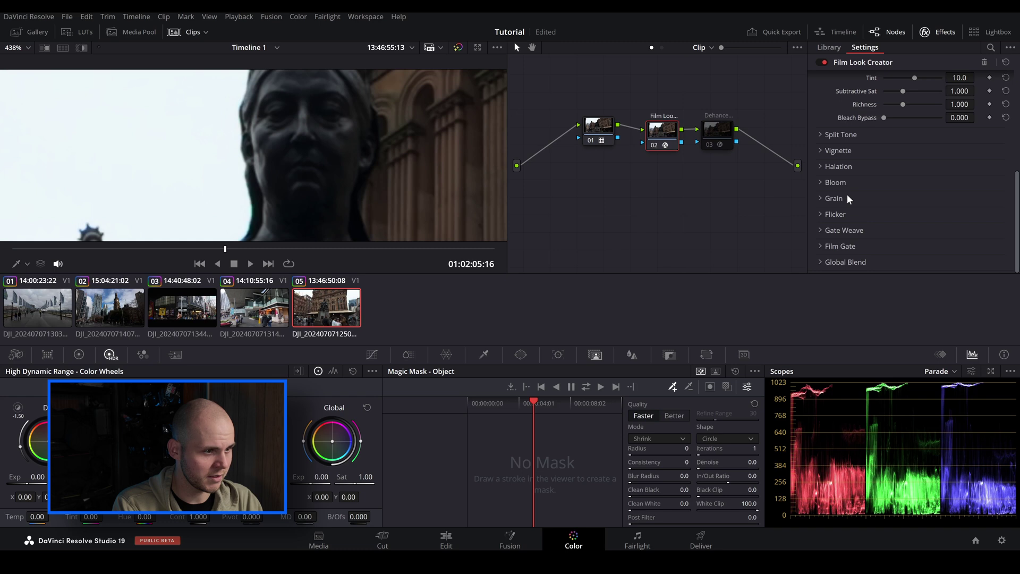
pyautogui.click(821, 215)
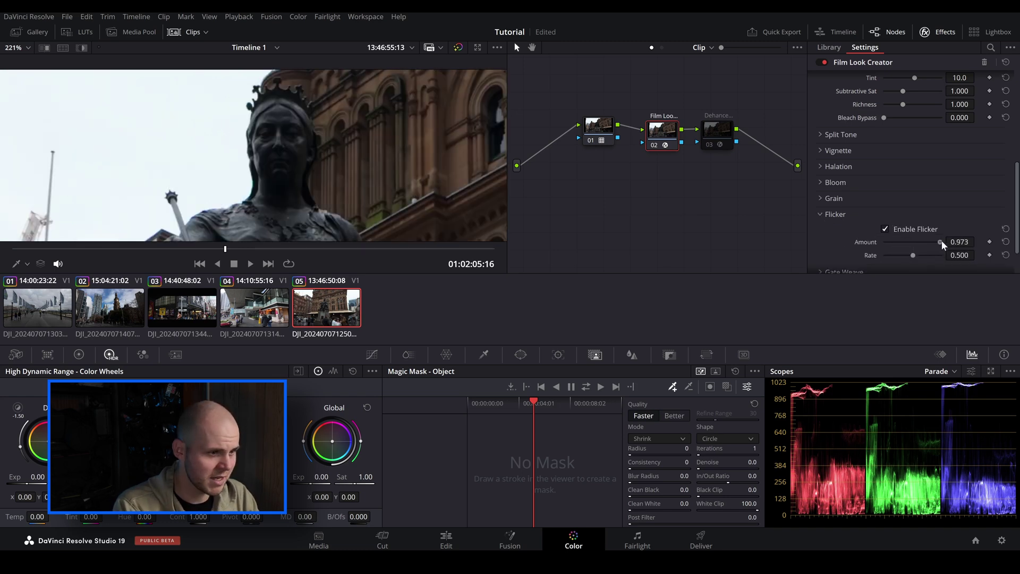
pyautogui.moveTo(913, 255); pyautogui.dragTo(936, 258)
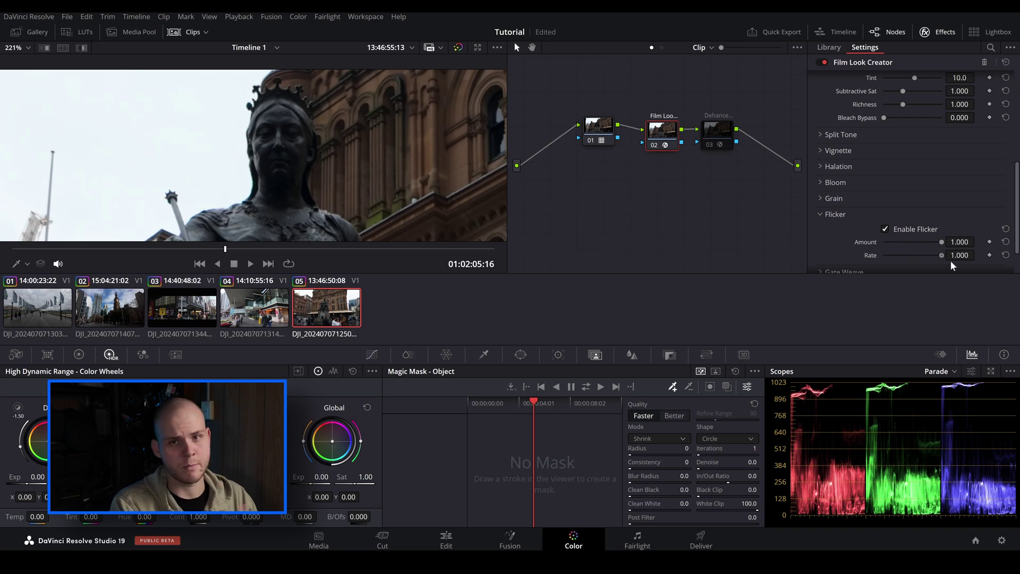
pyautogui.scroll(-3, 444, 203)
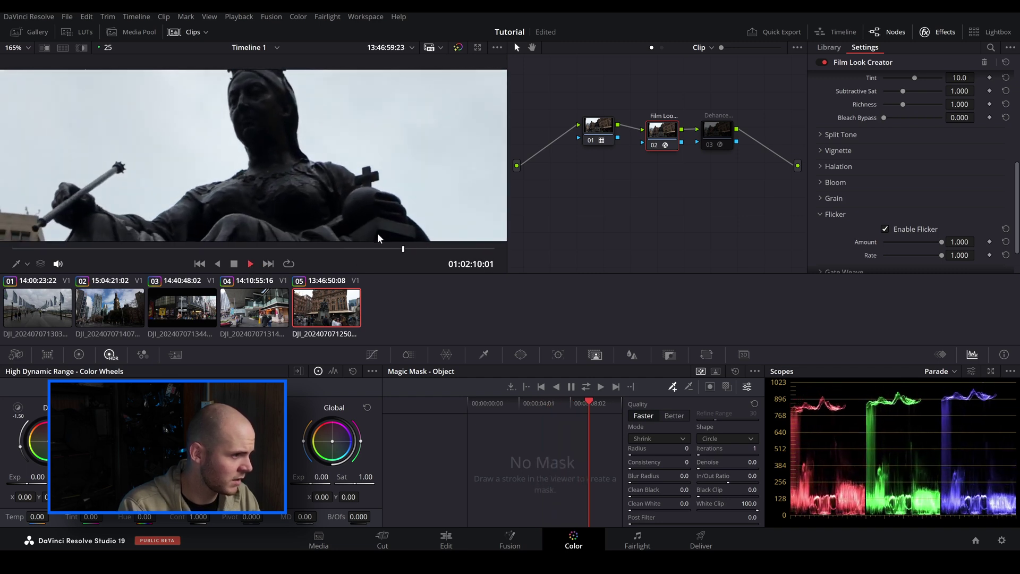
pyautogui.click(64, 249)
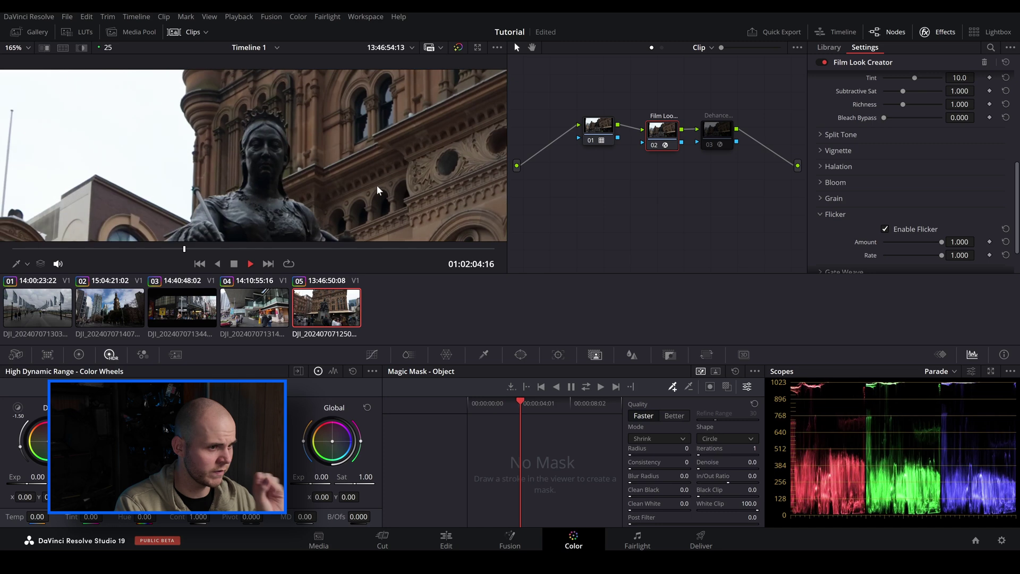
pyautogui.click(237, 266)
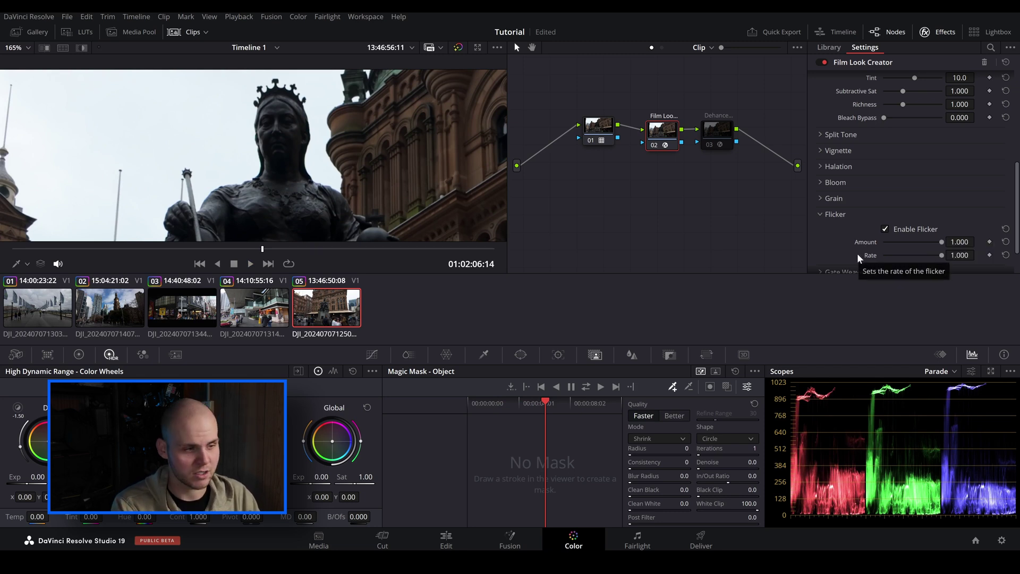
# Enable Film Breath in Dehancer Pro with exposure 52.3, tonal contrast 66.9 and color 59.7, and play the clip from near its start.
pyautogui.click(720, 133)
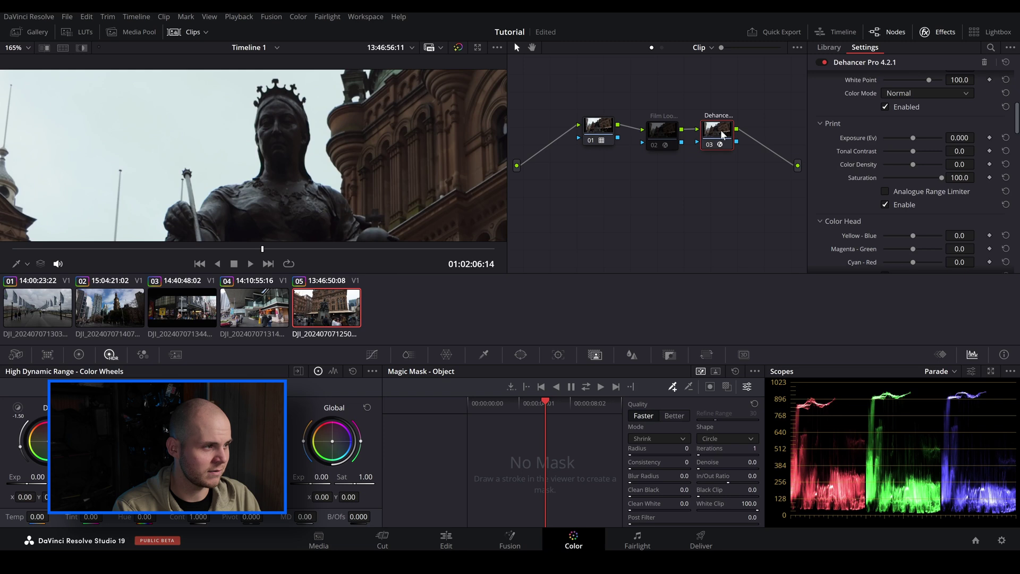
pyautogui.scroll(-10, 846, 165)
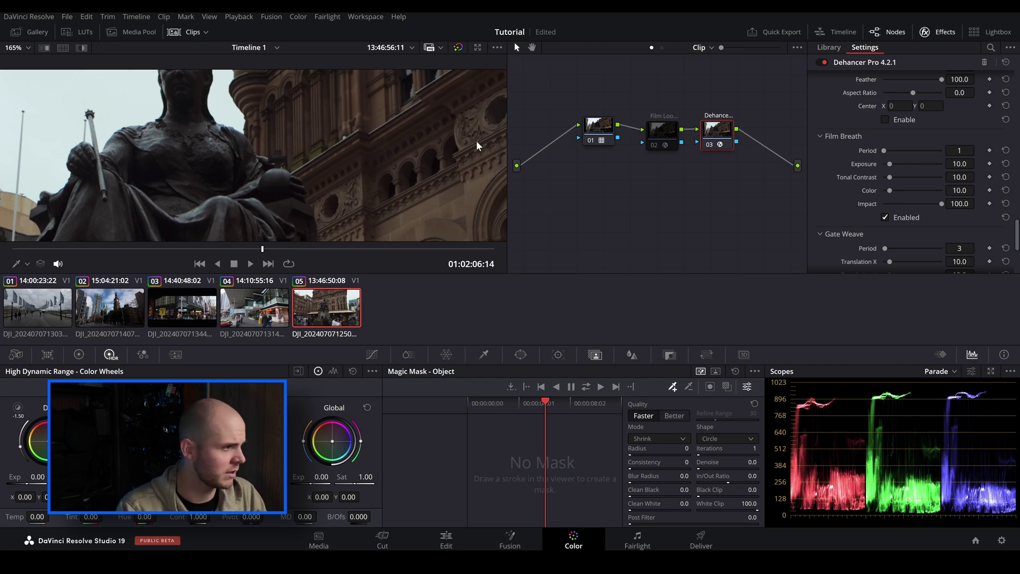
pyautogui.scroll(-3, 398, 167)
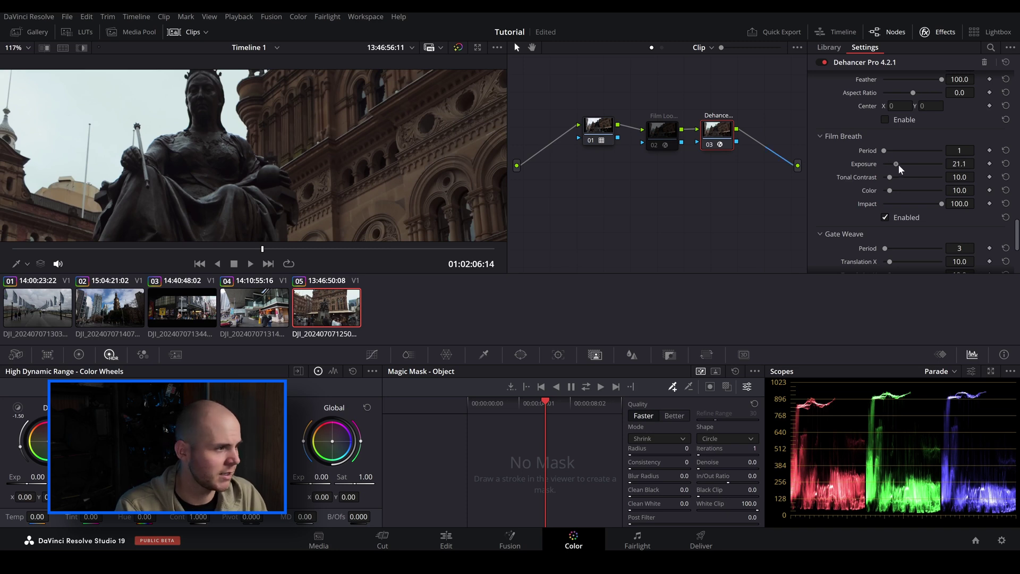
pyautogui.moveTo(907, 166); pyautogui.dragTo(902, 178)
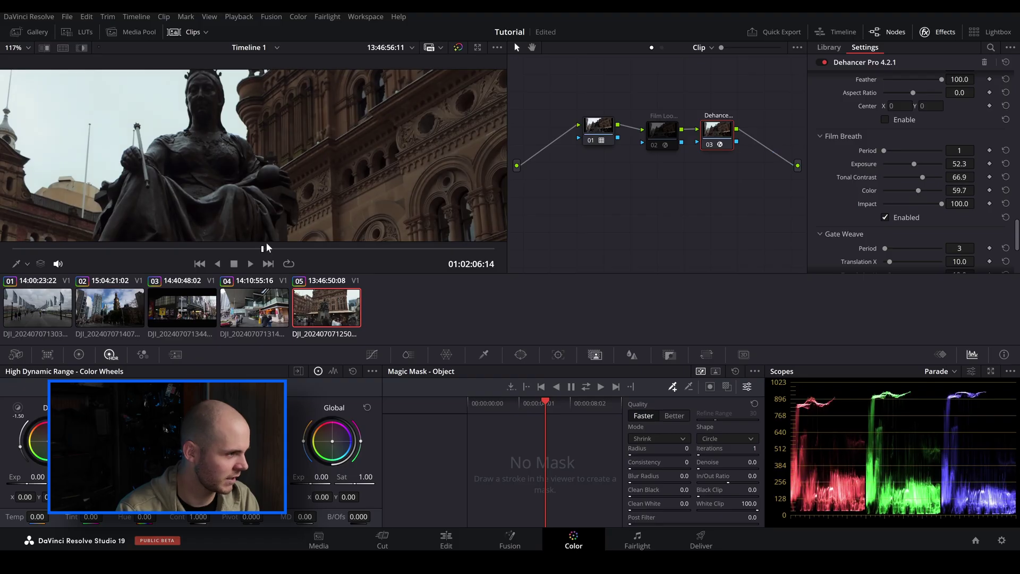
pyautogui.moveTo(203, 247); pyautogui.dragTo(43, 259)
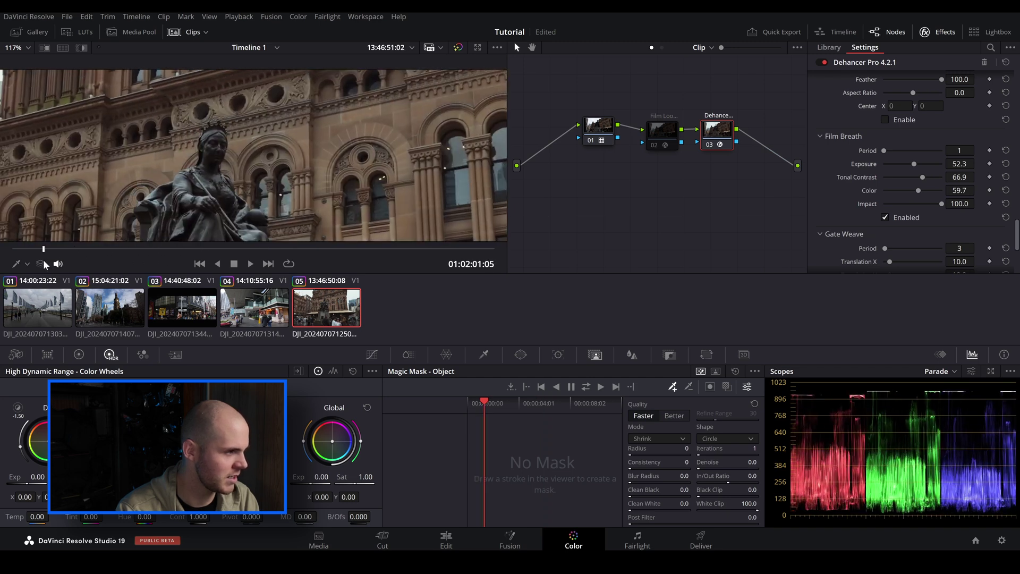
pyautogui.click(250, 261)
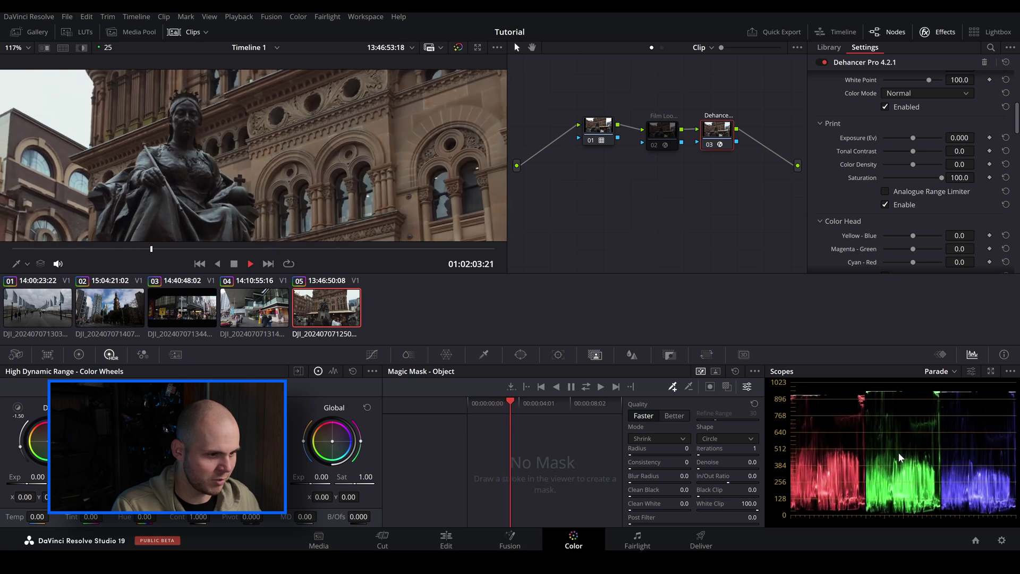
# Enable Gate Weave on the Film Look Creator node with amount and rate at 1.000, and play the clip with the whole frame in view.
pyautogui.hotkey('ctrl', 'z')
pyautogui.click(820, 231)
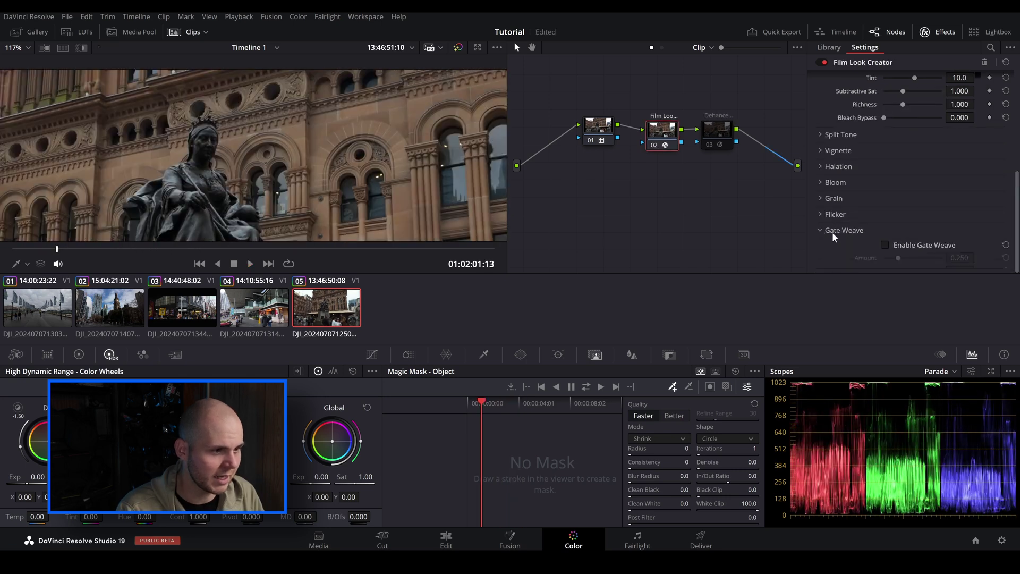
pyautogui.scroll(-1, 874, 231)
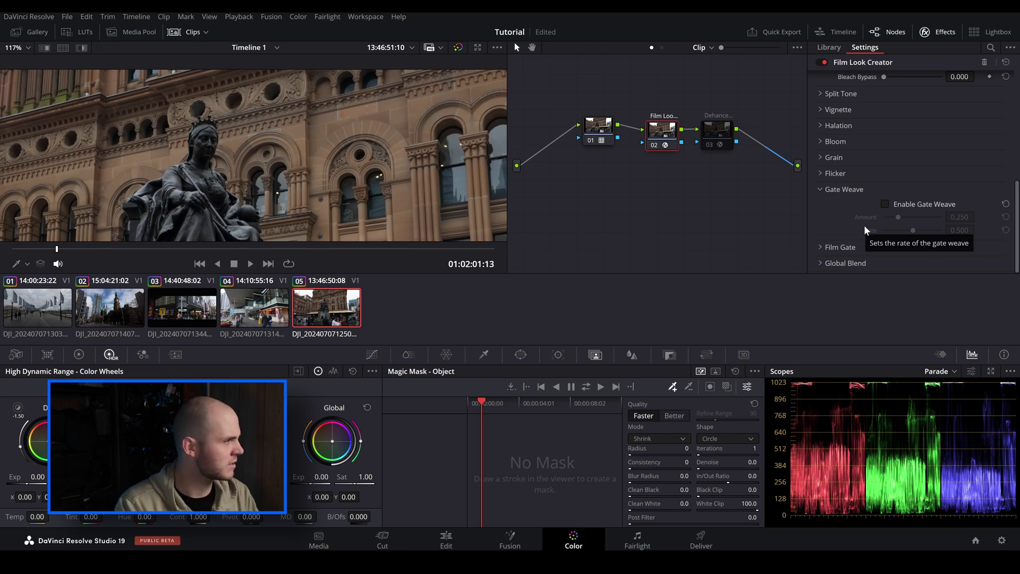
pyautogui.hotkey('shift', 'z')
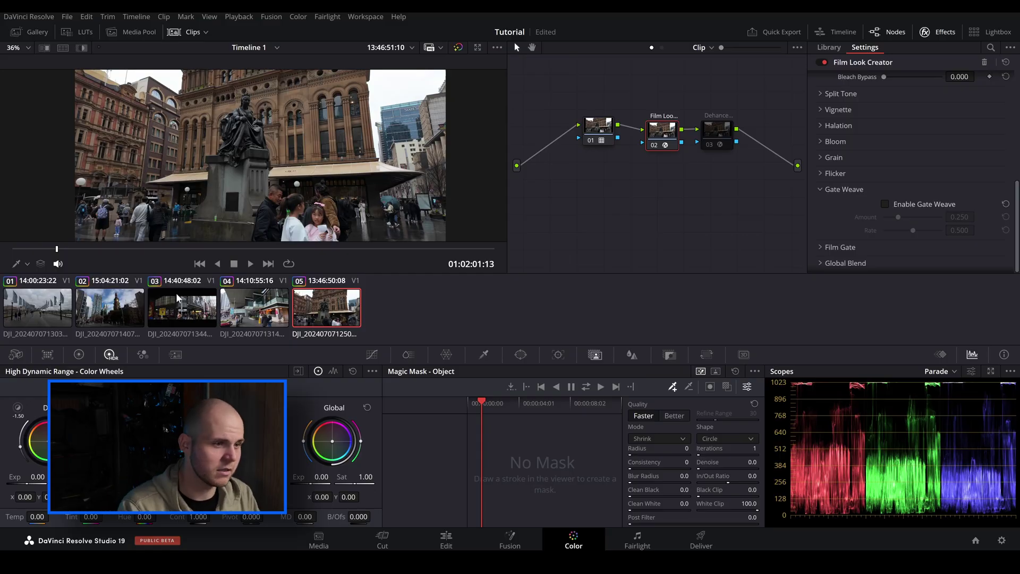
pyautogui.click(884, 204)
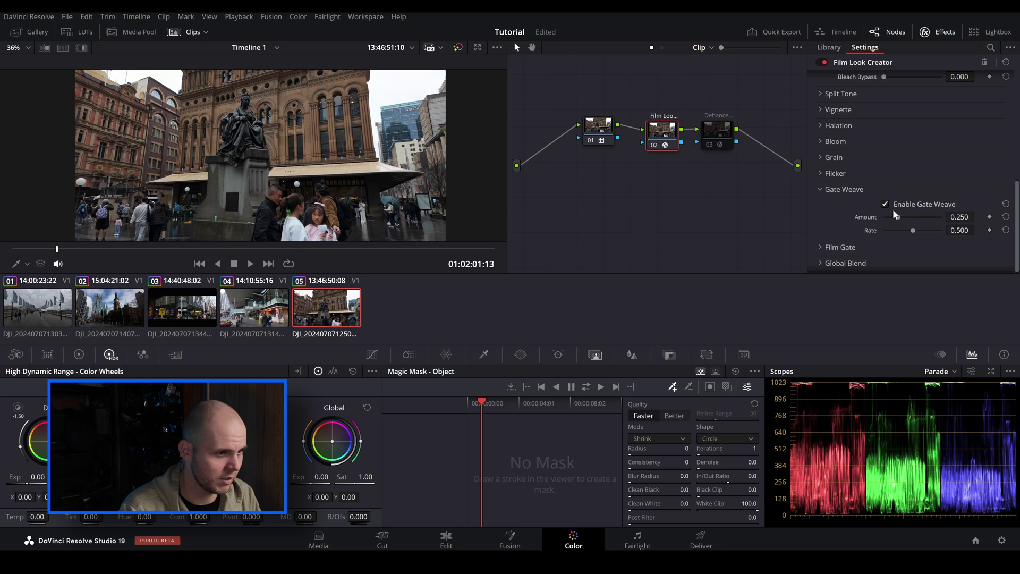
pyautogui.moveTo(896, 217); pyautogui.dragTo(986, 243)
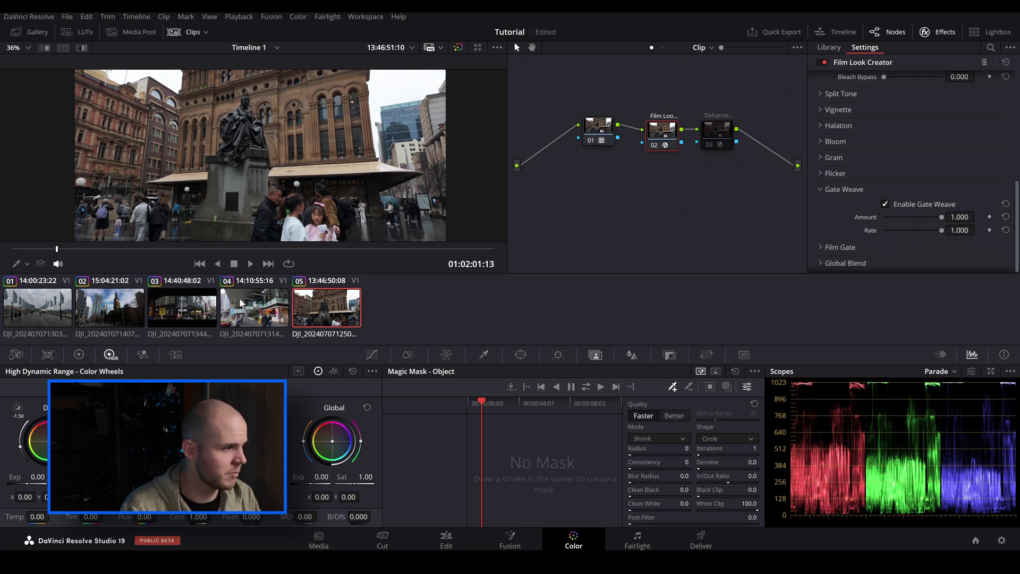
pyautogui.click(249, 264)
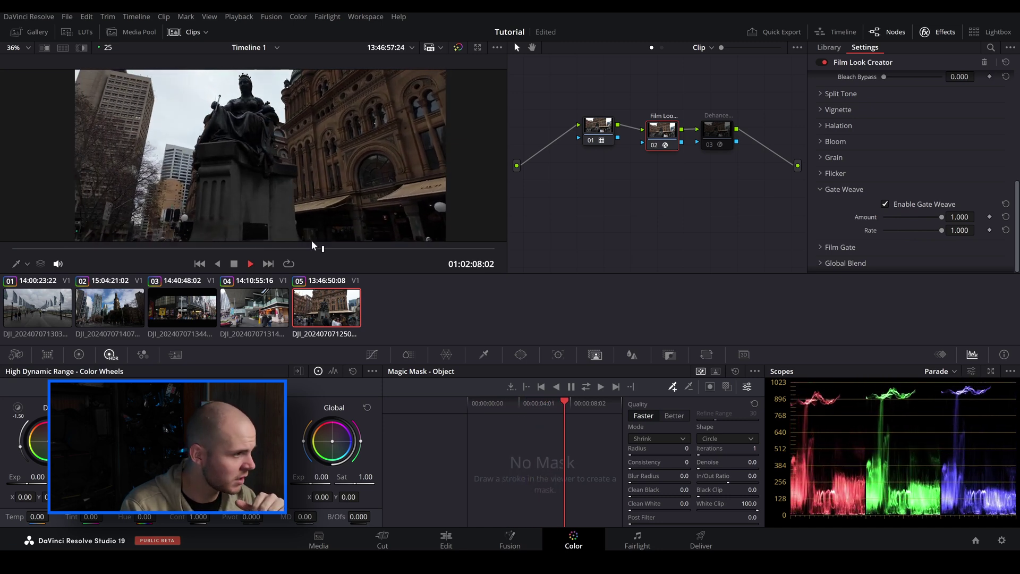
# Go back to the frame at 01:02:03:02 and turn off Film Breath on the Dehancer Pro node.
pyautogui.click(709, 148)
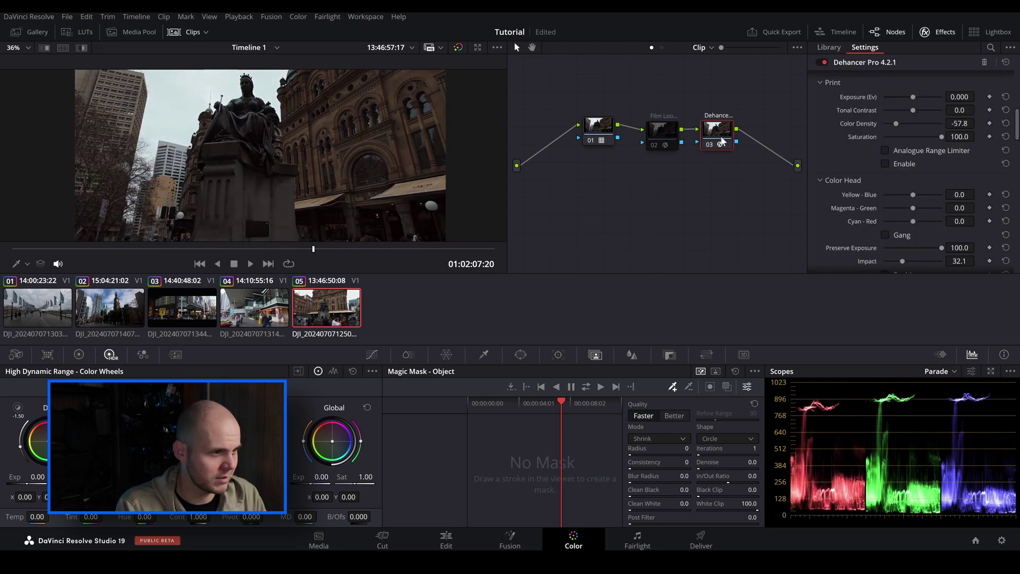
pyautogui.scroll(-5, 871, 213)
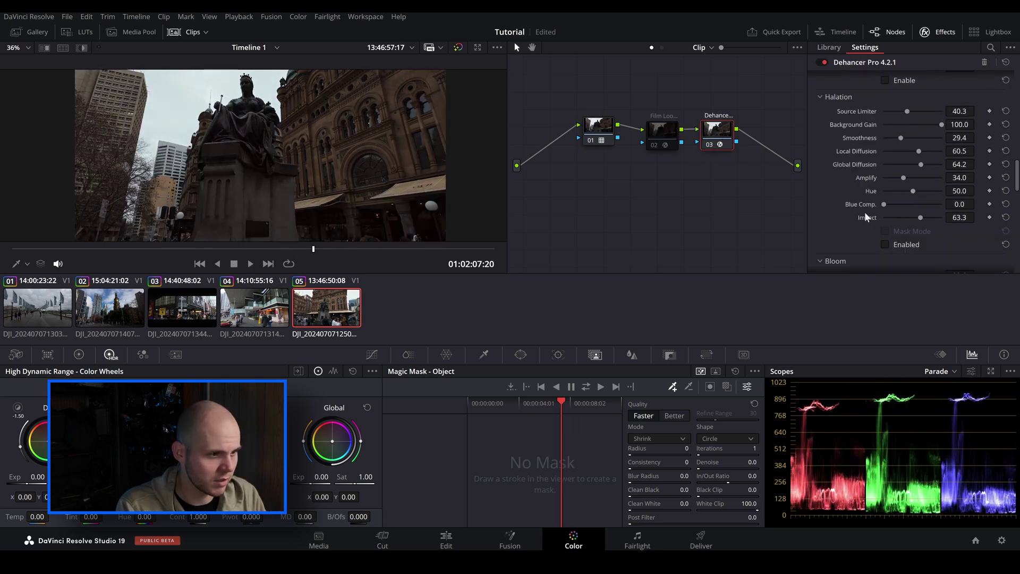
pyautogui.scroll(-4, 893, 250)
pyautogui.scroll(-2, 372, 168)
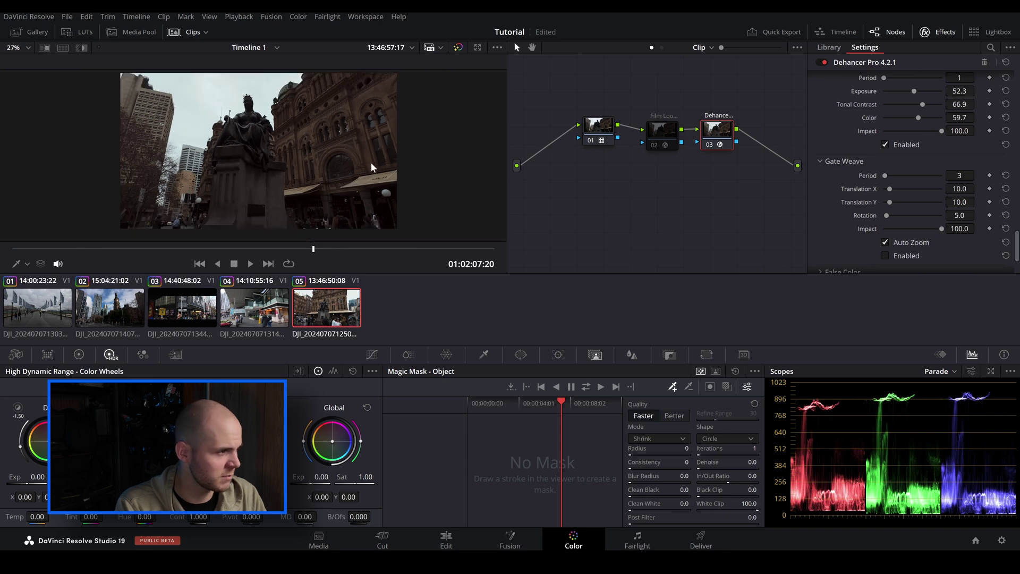
pyautogui.click(169, 249)
pyautogui.moveTo(166, 251); pyautogui.dragTo(121, 249)
pyautogui.scroll(3, 856, 171)
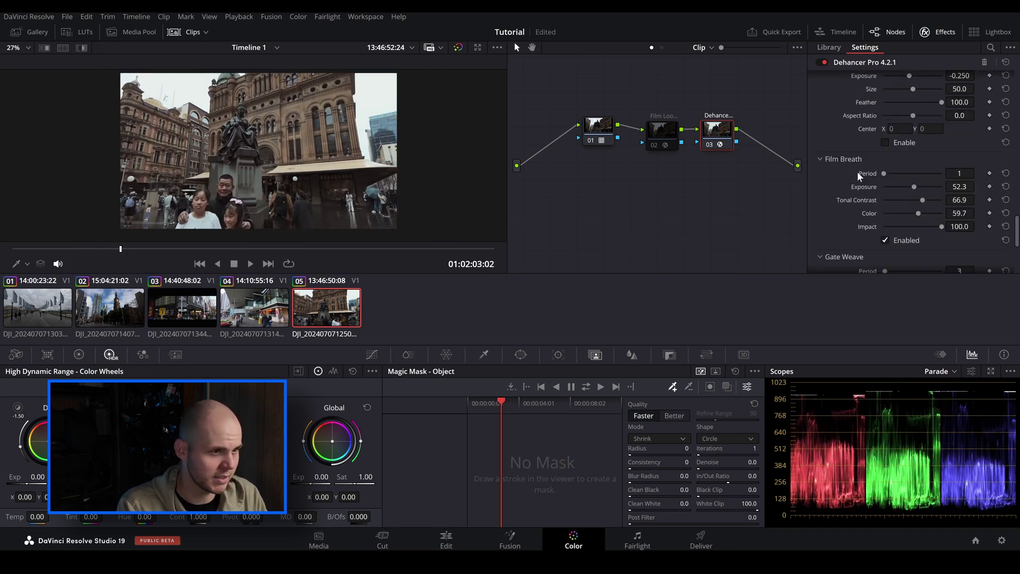
pyautogui.click(885, 240)
# Enable Gate Weave in Dehancer Pro with Translation X 56.0, Translation Y 45.8, Rotation 28.5 and Auto Zoom off, and play the clip.
pyautogui.scroll(-3, 887, 191)
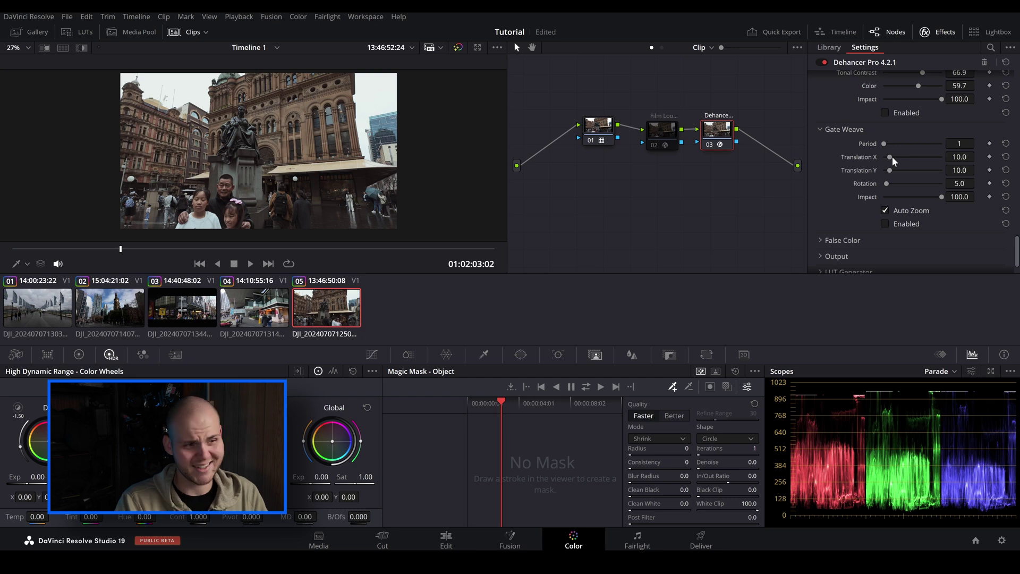
pyautogui.moveTo(892, 156); pyautogui.dragTo(910, 173)
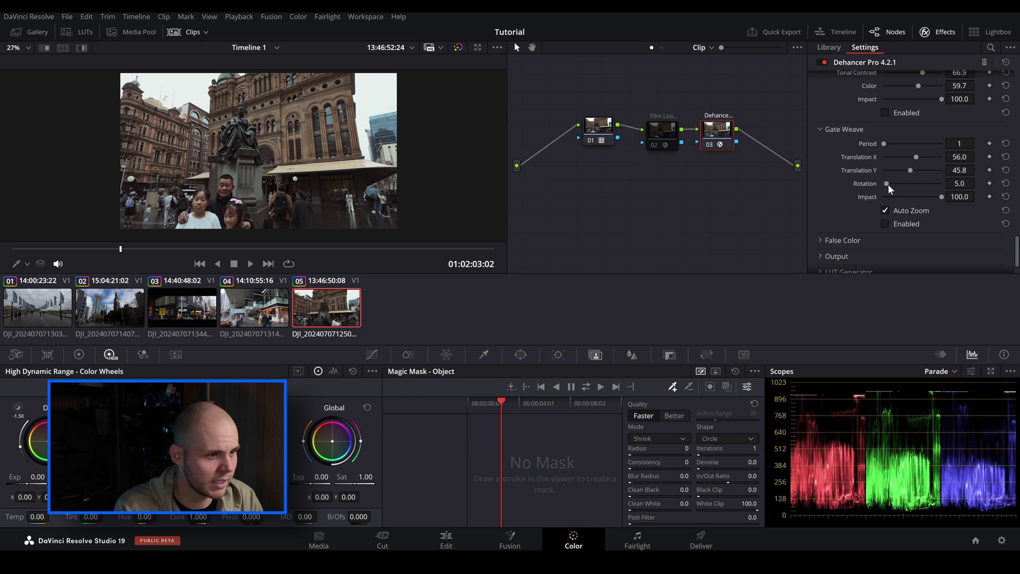
pyautogui.moveTo(888, 184); pyautogui.dragTo(898, 185)
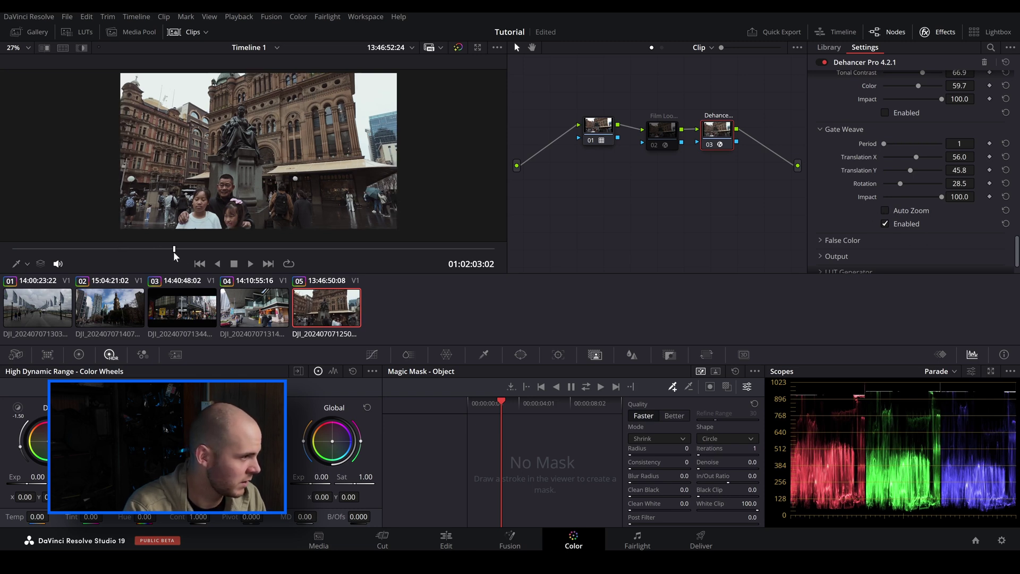
pyautogui.click(251, 264)
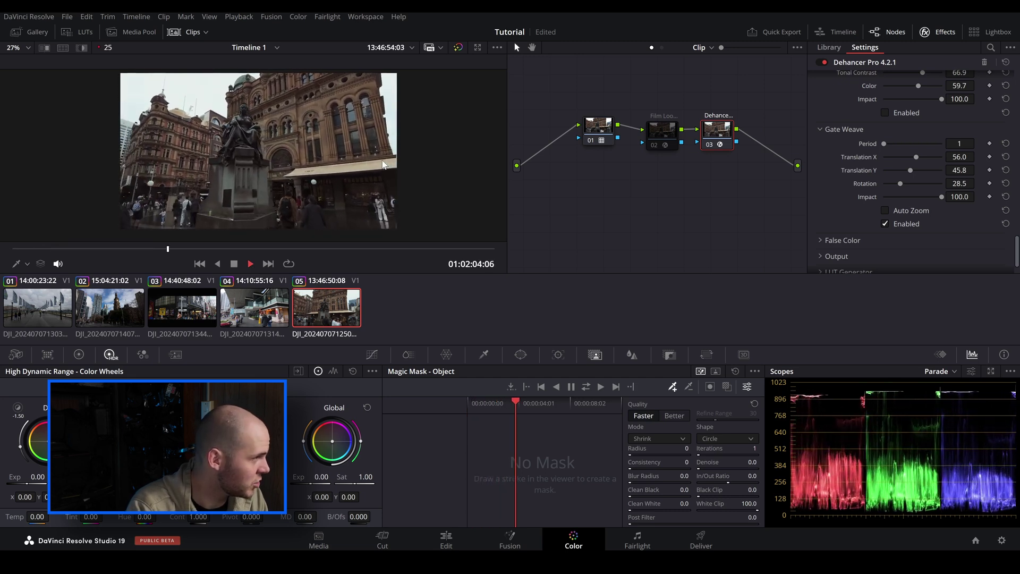
pyautogui.click(233, 263)
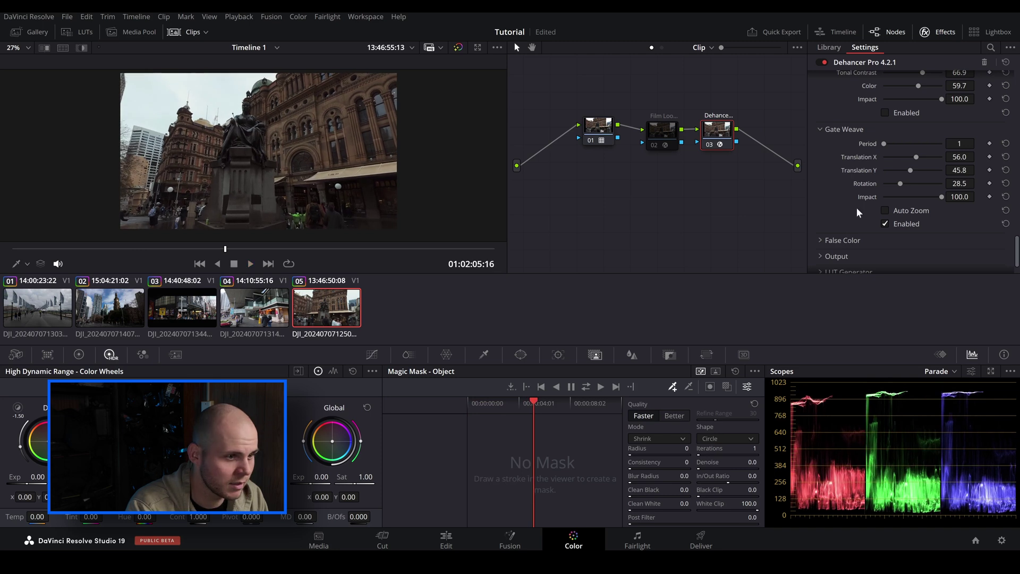
# Turn on Auto Zoom for the Dehancer Pro gate weave and continue playing the clip to check the frame edges.
pyautogui.click(884, 211)
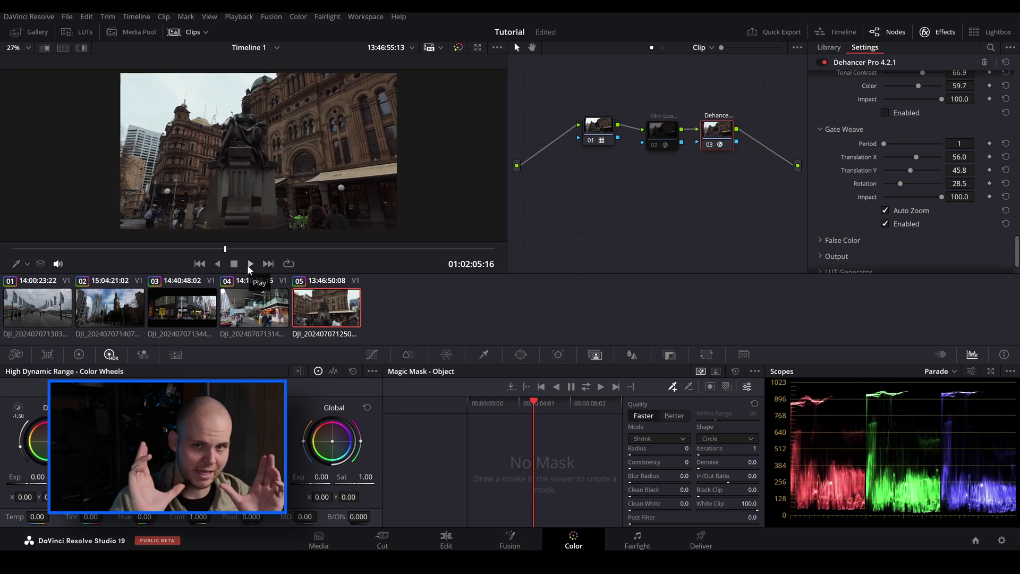
pyautogui.click(247, 264)
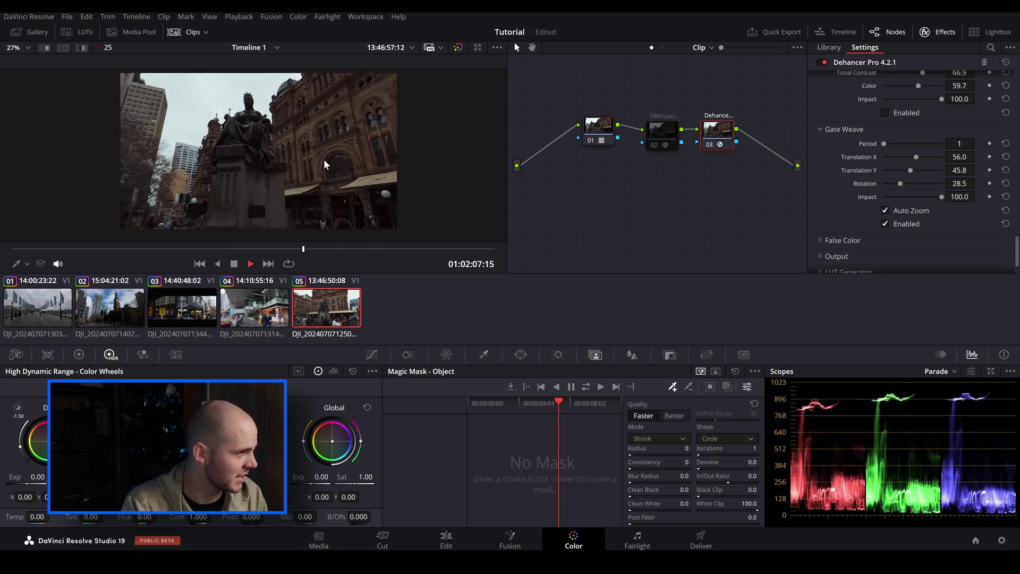
pyautogui.scroll(1, 320, 160)
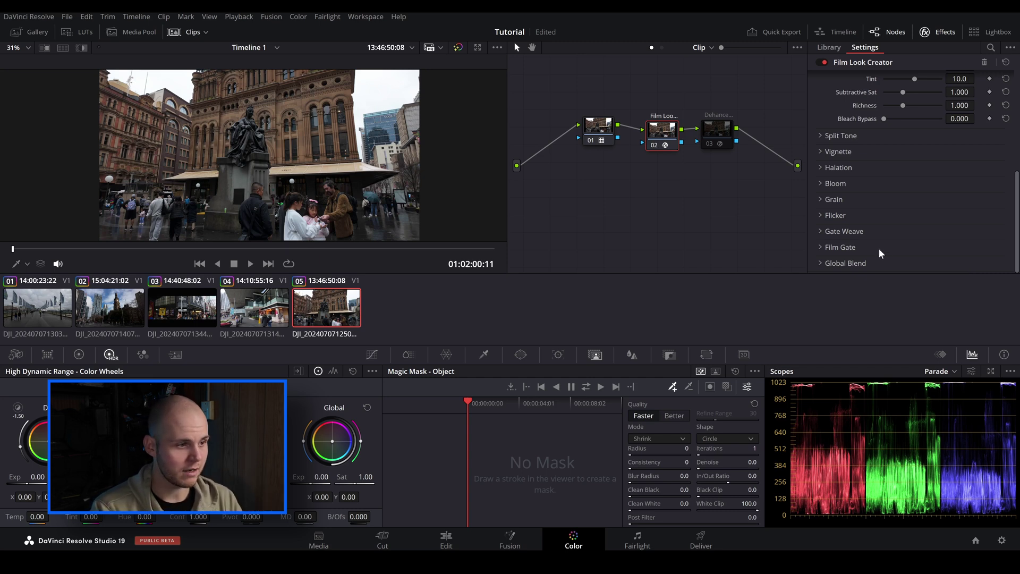
# Enable Film Gate on the Film Look Creator node with the 35mm Academy preset, and fit the whole frame in view.
pyautogui.click(819, 248)
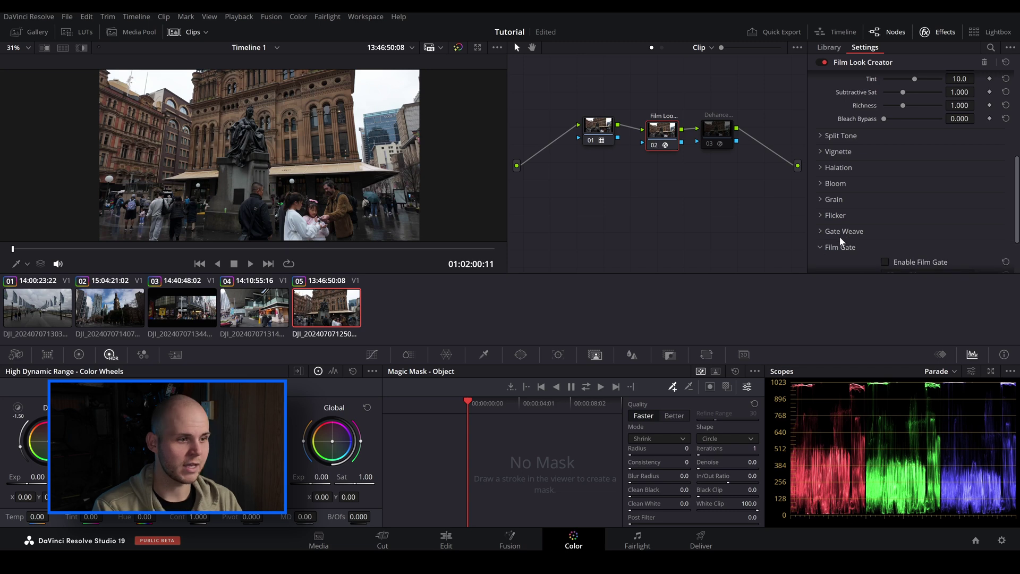
pyautogui.scroll(-2, 892, 241)
pyautogui.click(885, 230)
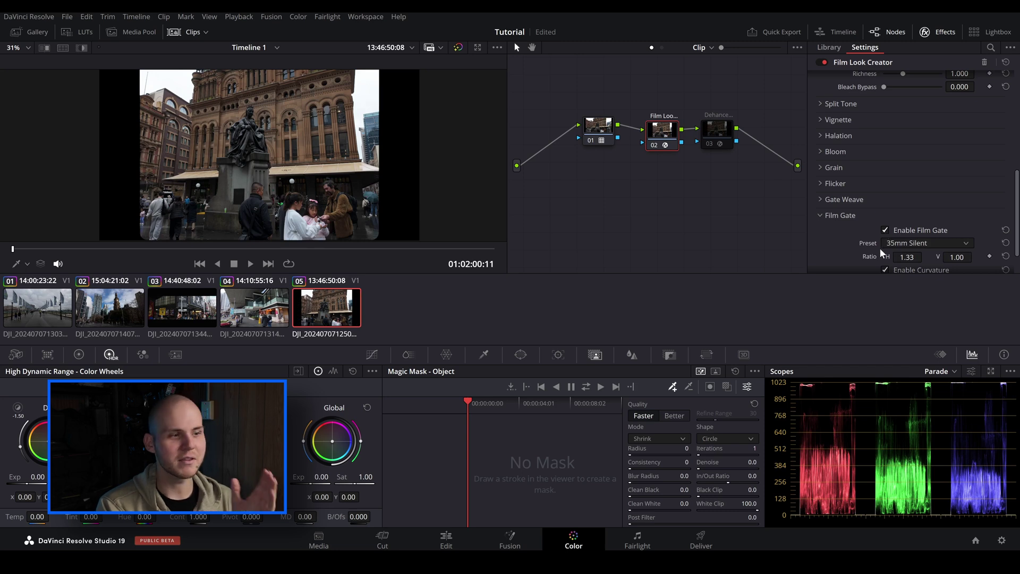
pyautogui.click(917, 245)
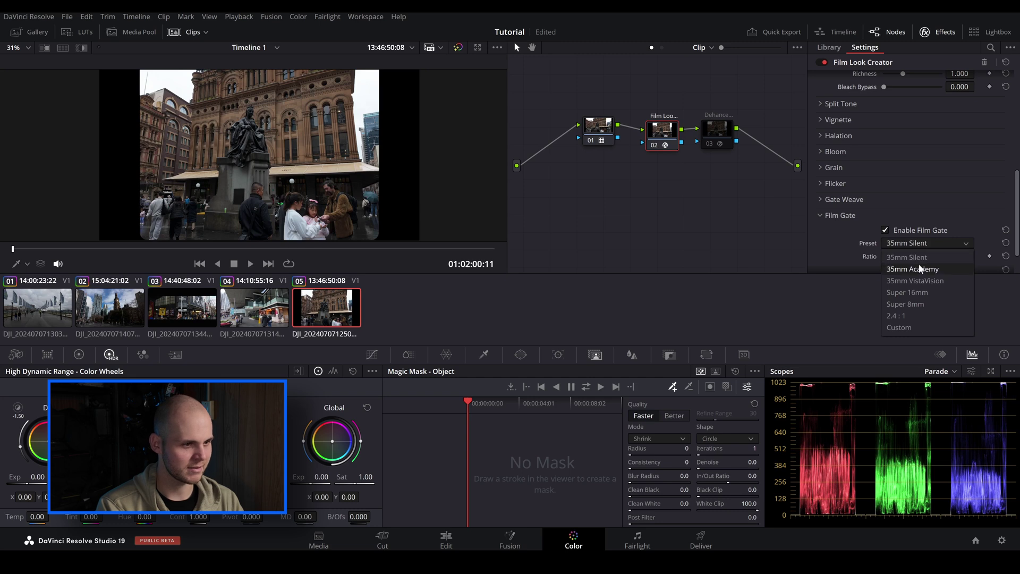
pyautogui.click(919, 268)
pyautogui.scroll(-1, 342, 209)
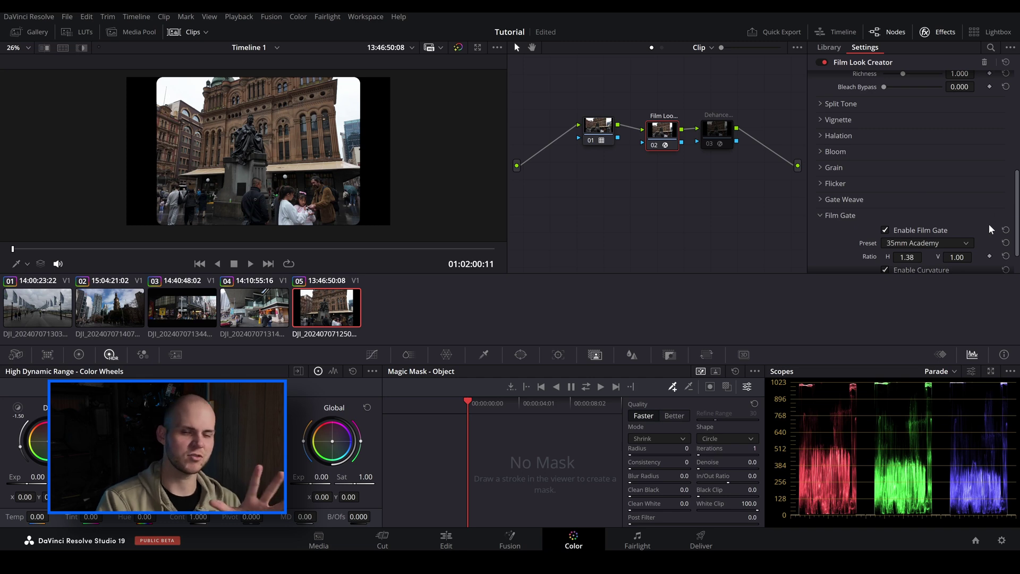
# Try the Super 8mm film gate preset and compare the frame with the grade bypassed and restored.
pyautogui.click(957, 244)
pyautogui.click(909, 304)
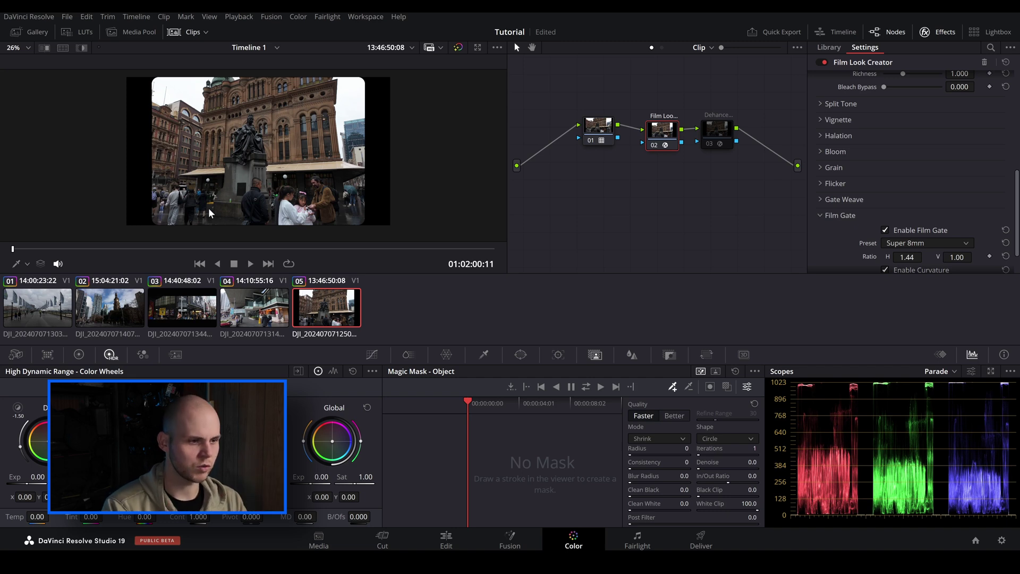
pyautogui.hotkey('shift', 'd')
pyautogui.hotkey('shift', 'd')
# Set the film gate preset to 2.4 : 1 and bring its curvature and padding settings into view.
pyautogui.scroll(-2, 929, 243)
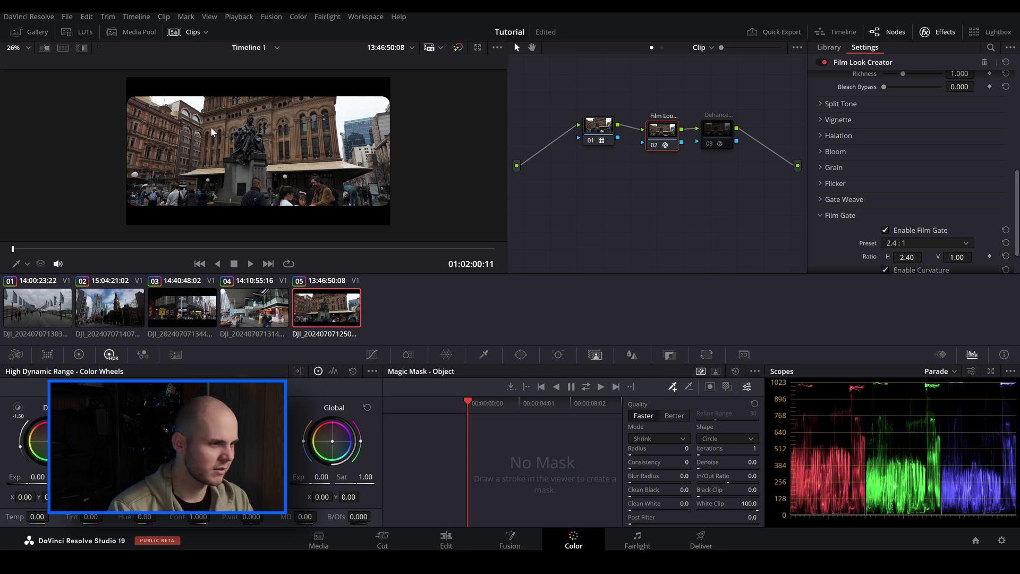
pyautogui.scroll(-2, 865, 242)
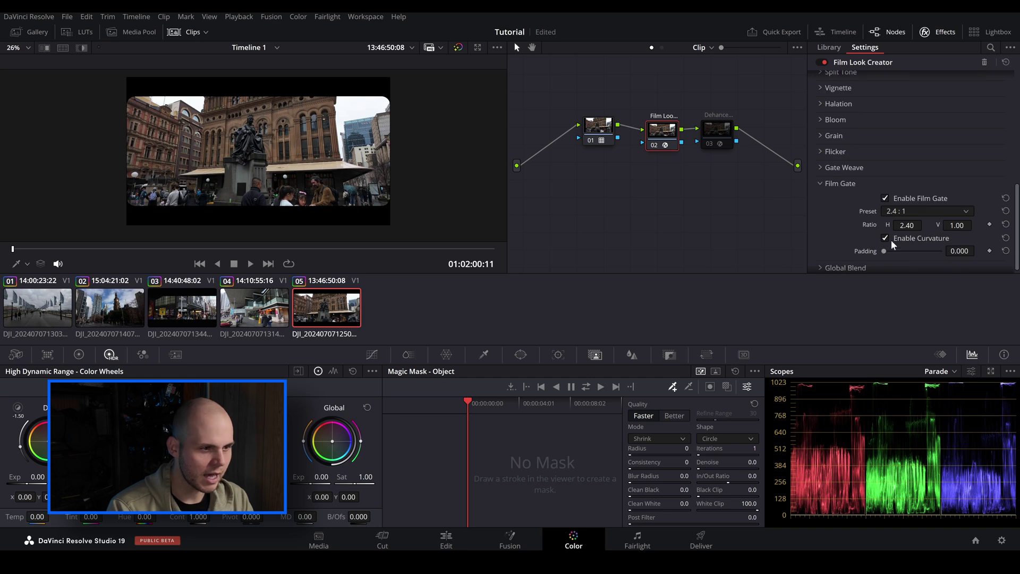